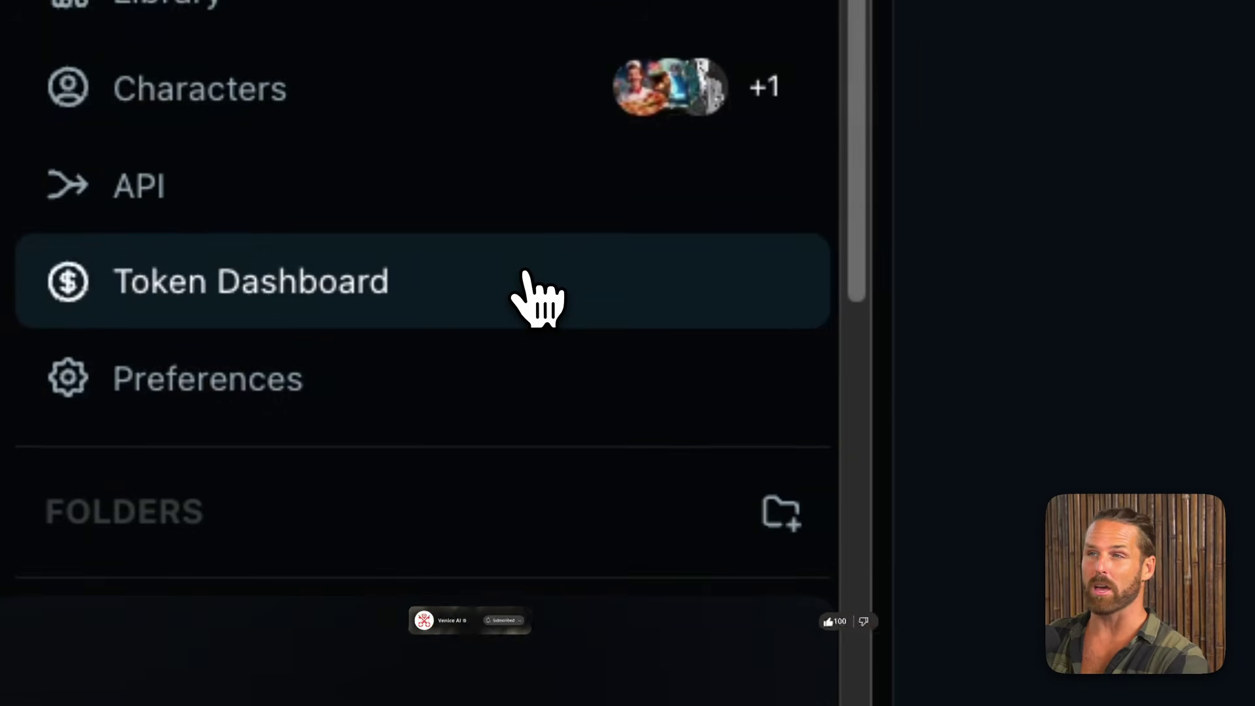
# Open the Token Dashboard and look over the staking and minting options for the VVV and DIEM holdings
pyautogui.click(500, 287)
pyautogui.click(648, 489)
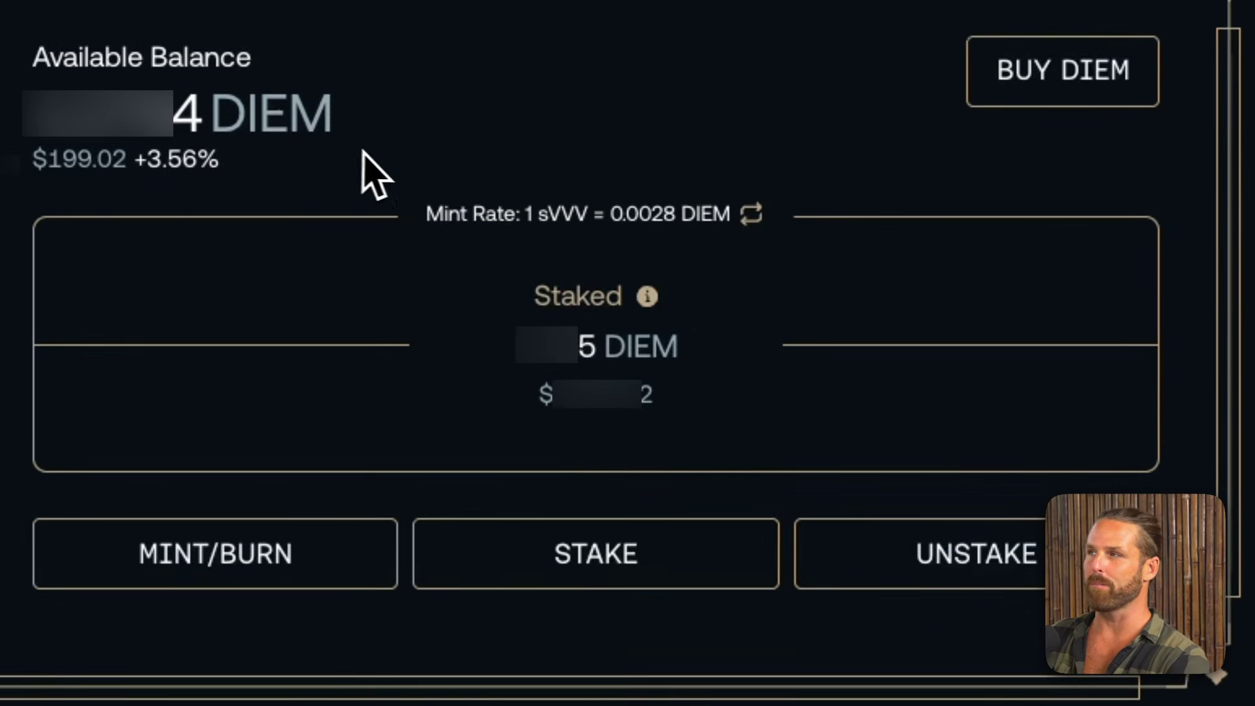
pyautogui.click(629, 572)
pyautogui.click(196, 568)
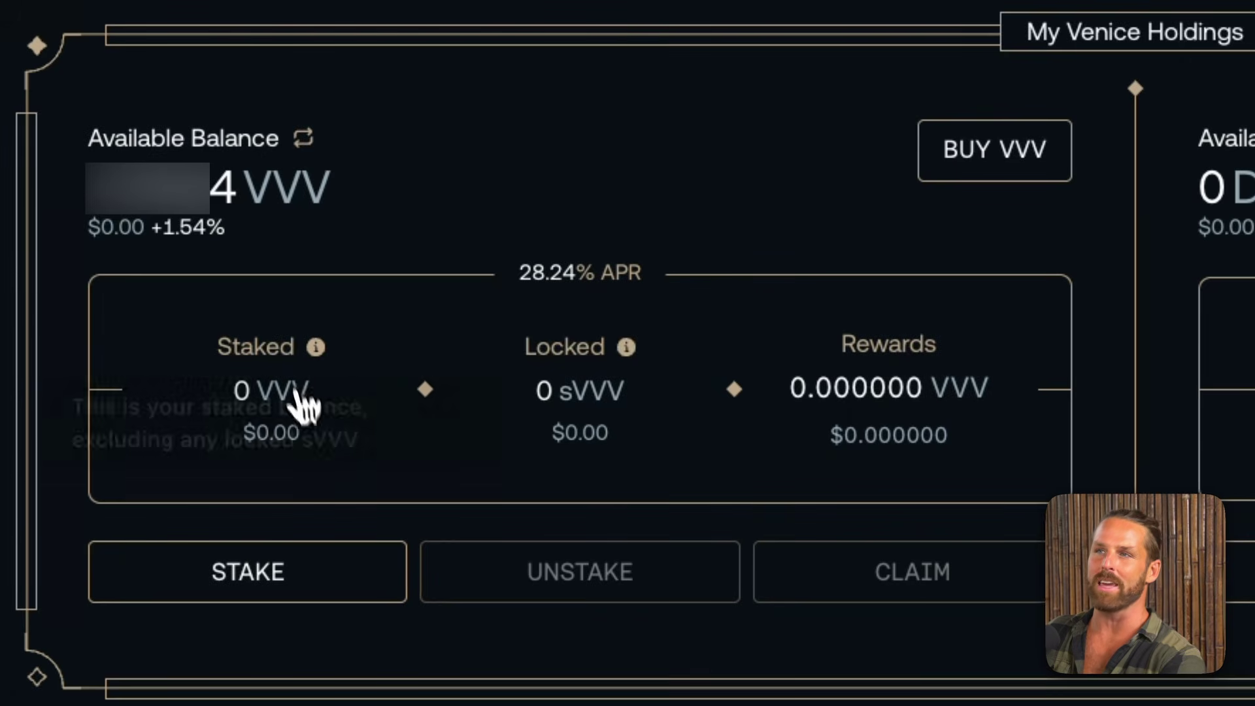
# Switch to Coinbase and search the tradable assets for "vvv"
pyautogui.moveTo(312, 202)
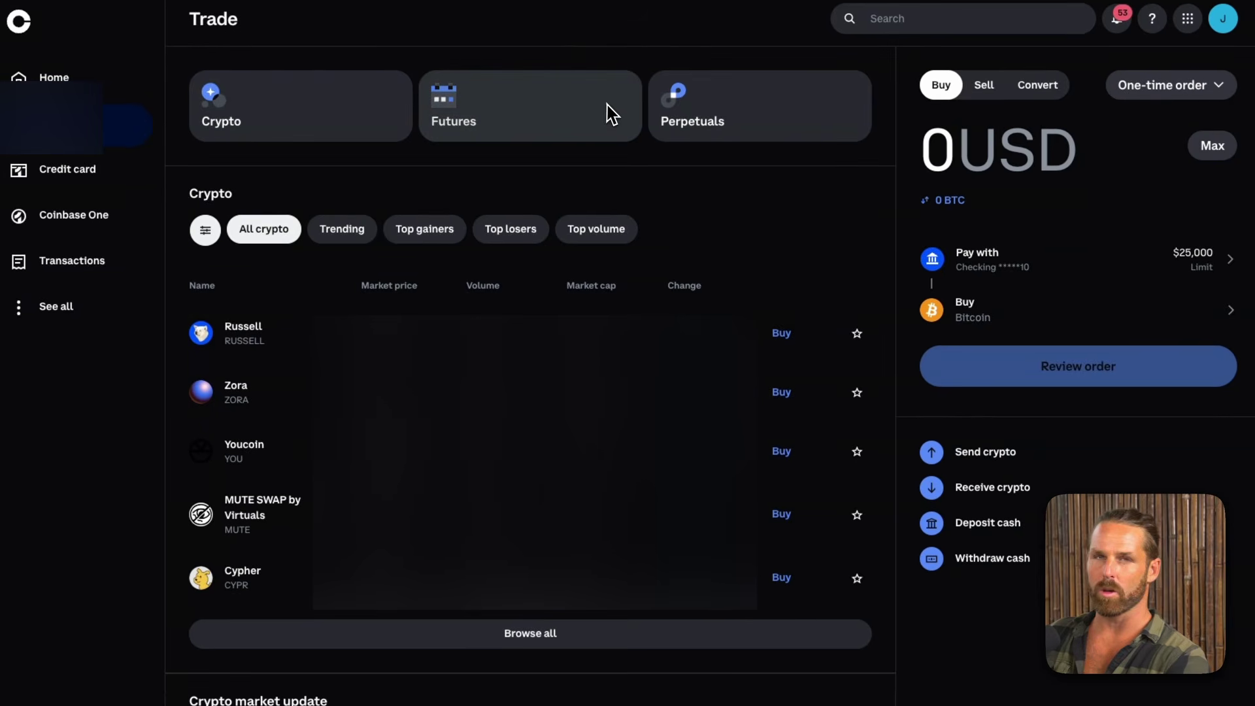
pyautogui.click(968, 26)
pyautogui.write('vvv')
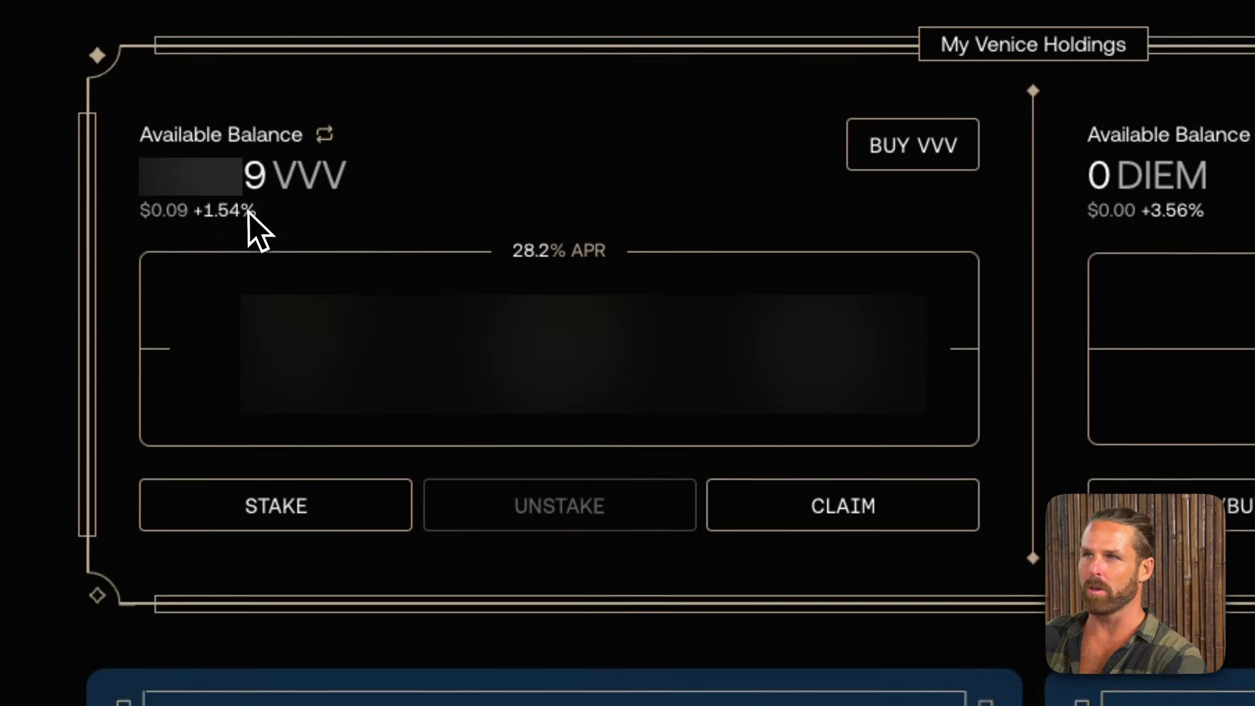
# Back in Venice, open staking for the VVV balance, and view the DIEM Mint form before closing it
pyautogui.moveTo(284, 158)
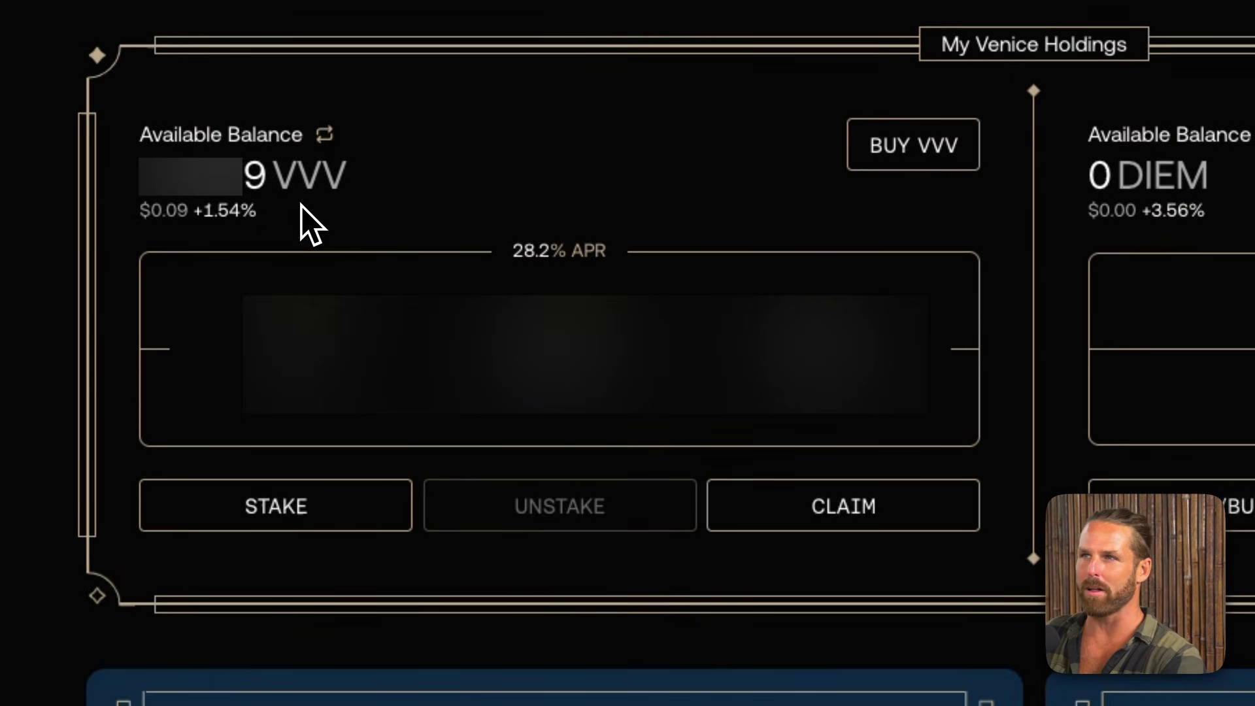
pyautogui.click(305, 508)
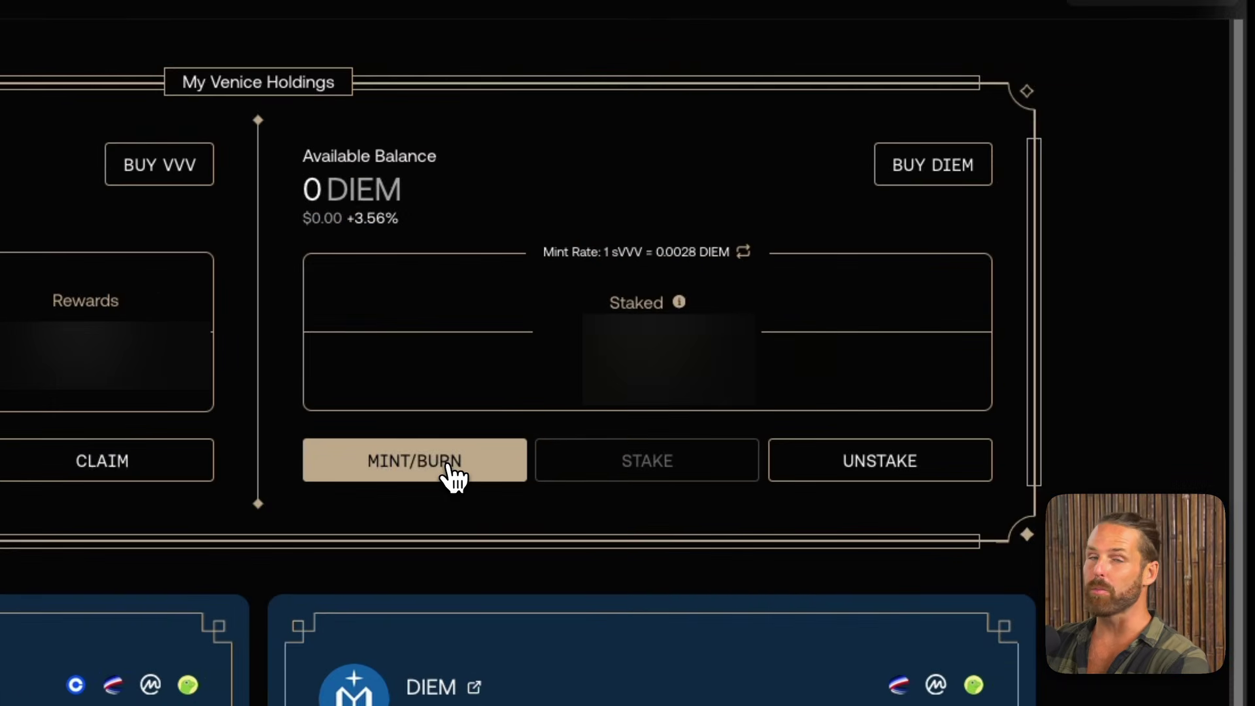
pyautogui.click(895, 380)
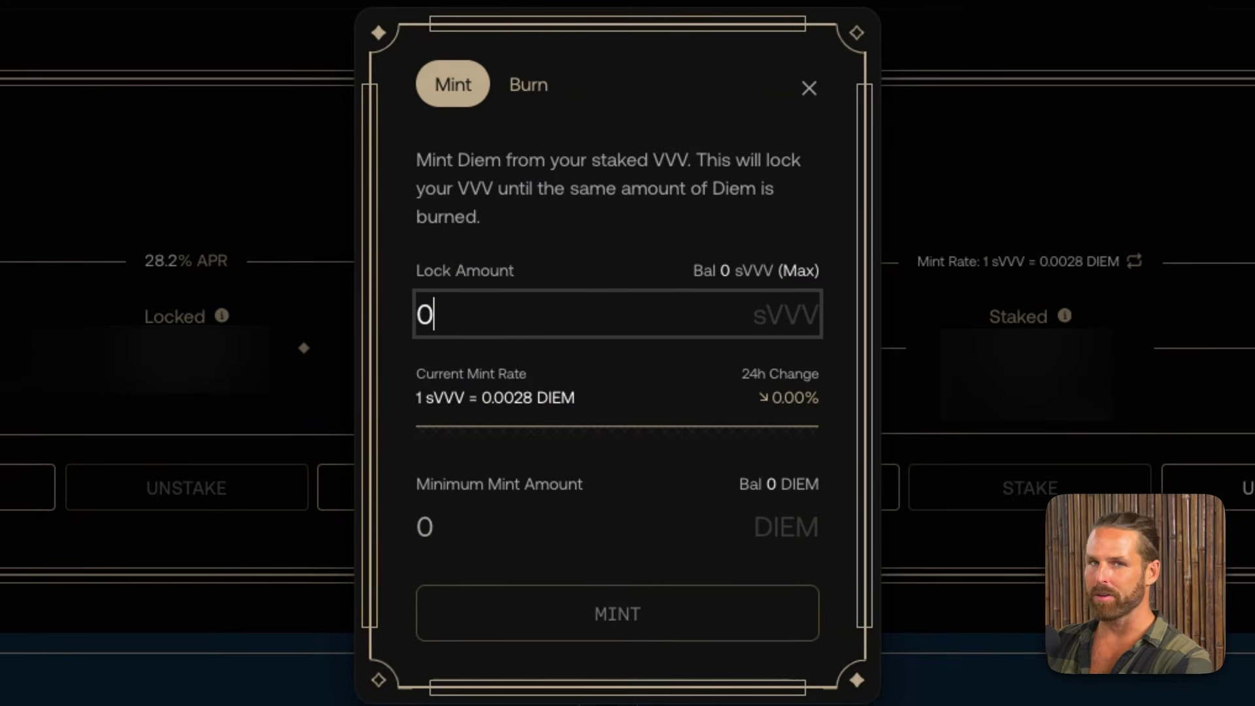
pyautogui.press('Escape')
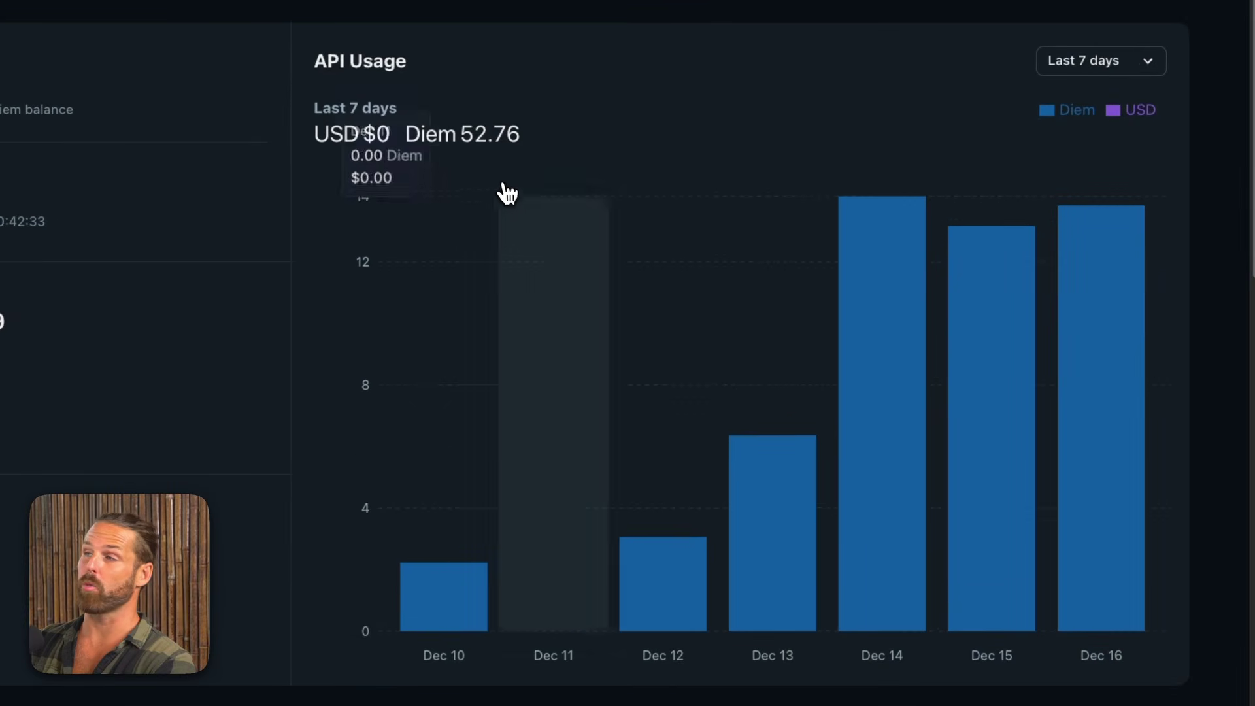
# Review the API usage chart for the last 7 days and open the form for generating a new API key
pyautogui.moveTo(865, 317)
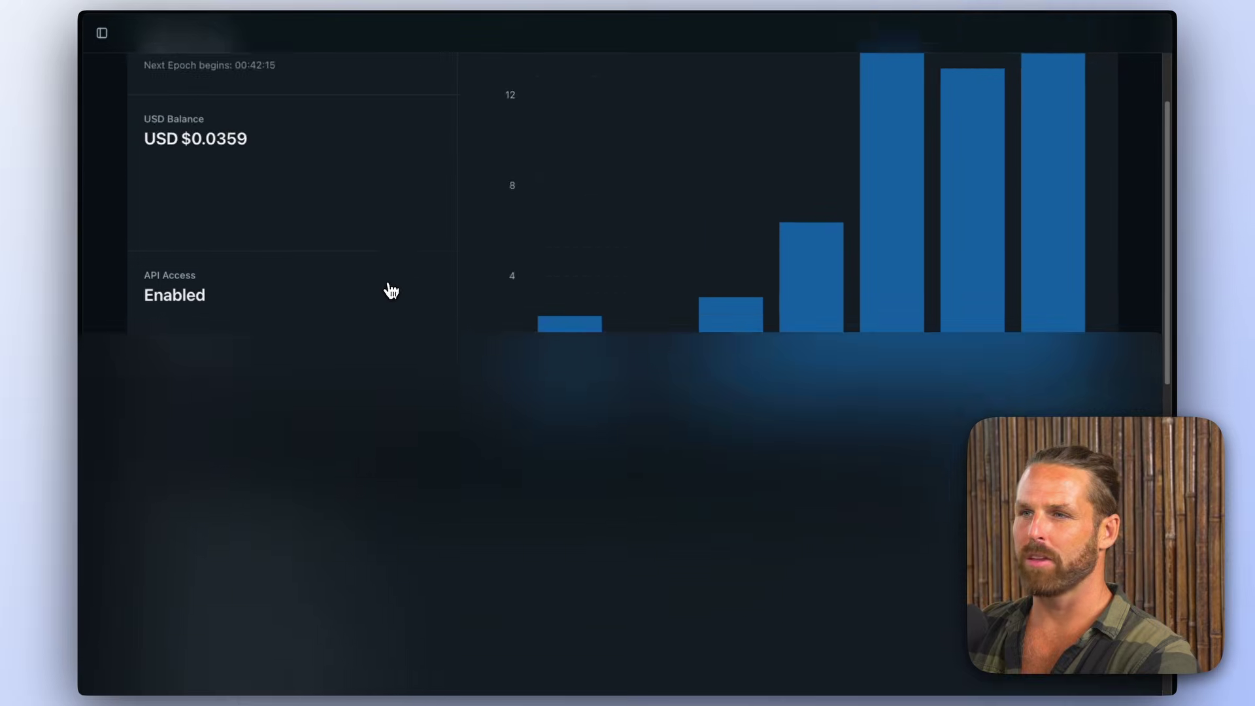
pyautogui.scroll(-2, 304, 326)
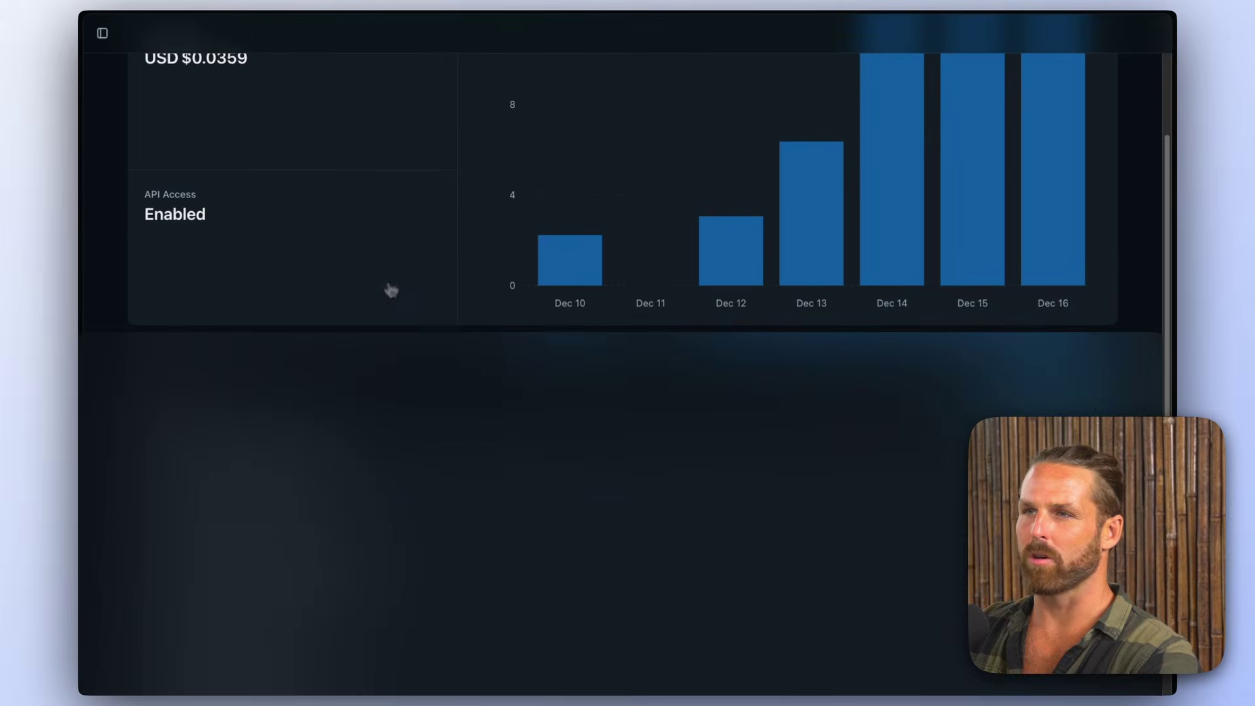
pyautogui.scroll(-1, 391, 290)
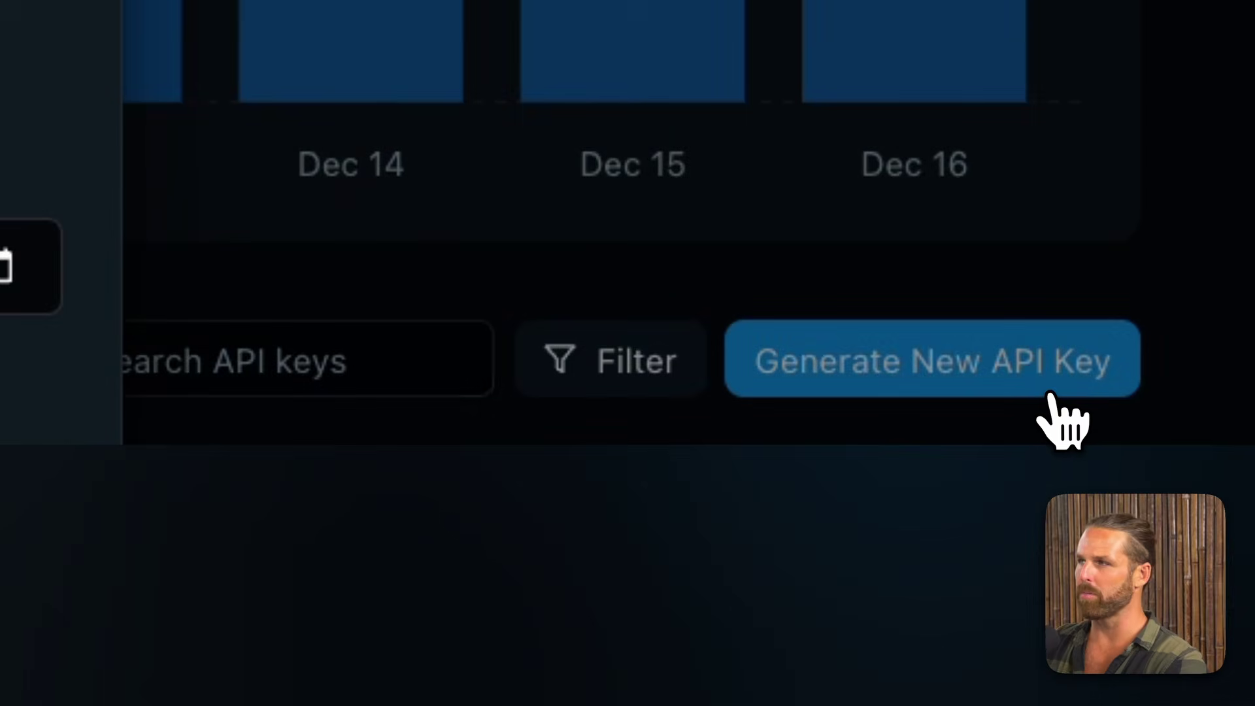
pyautogui.click(1046, 389)
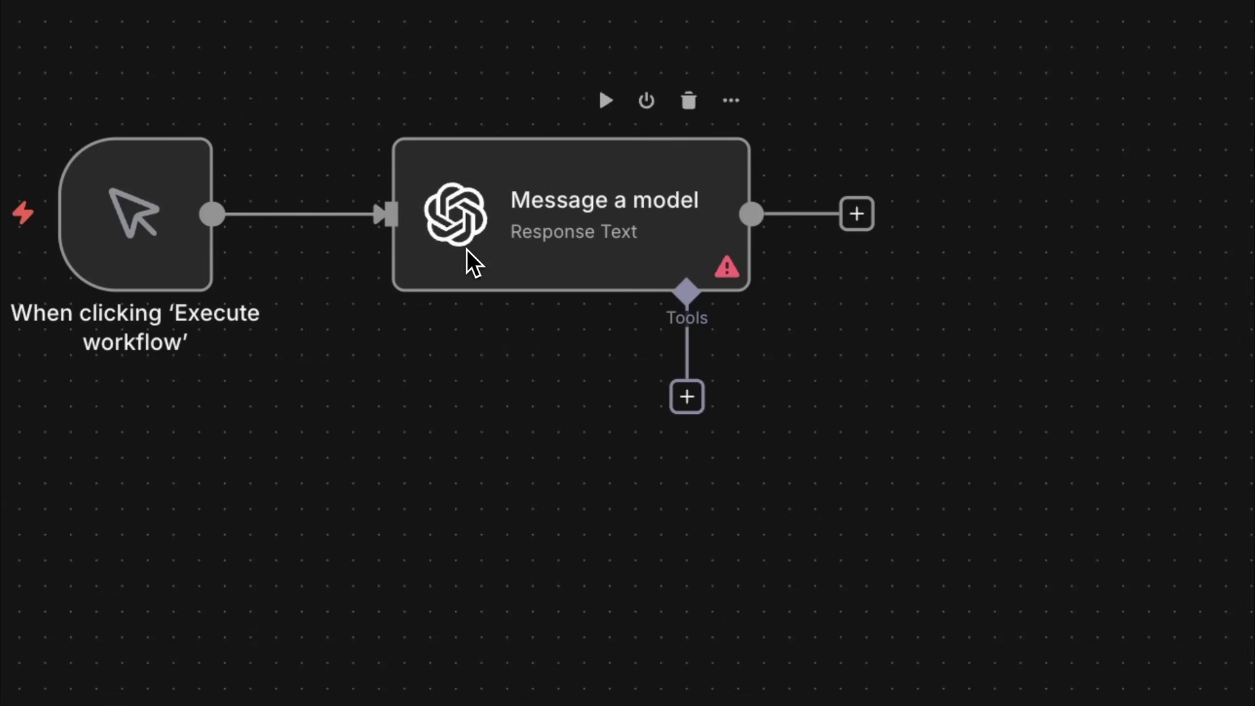
# In n8n, open the Message a model node's "VeniceAI- for Opus" credential and inspect its Base URL and API Key fields
pyautogui.doubleClick(600, 274)
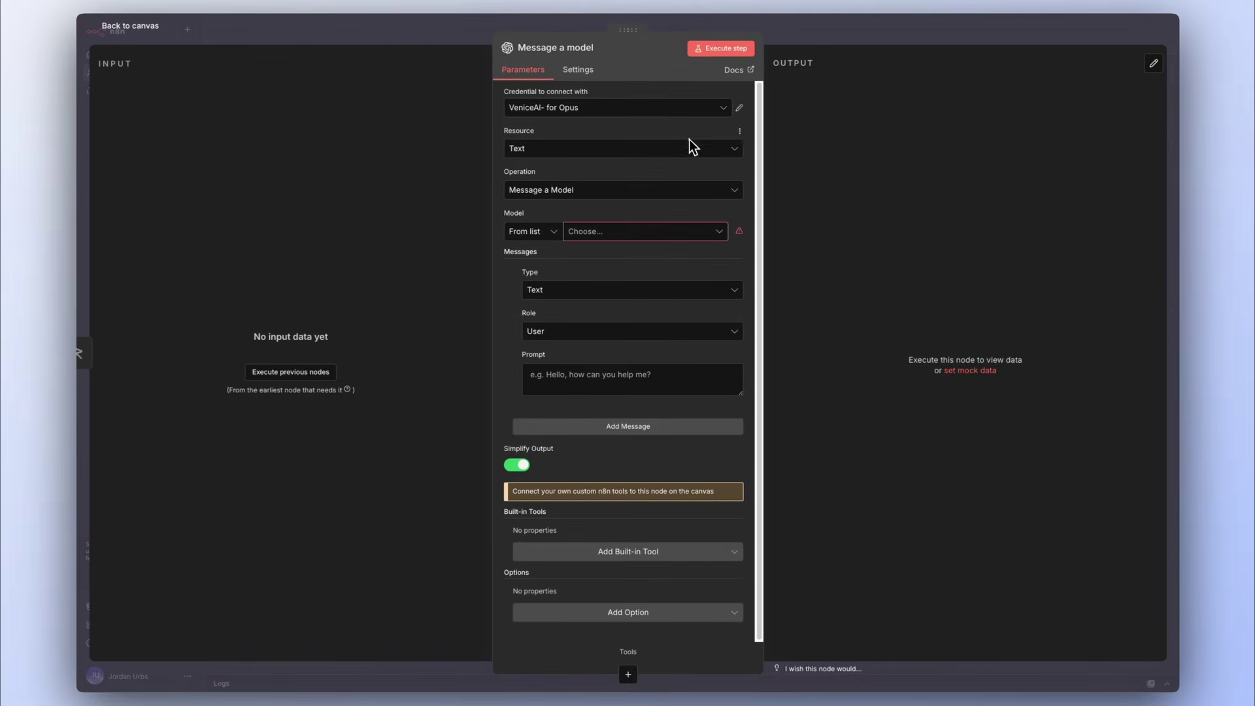
pyautogui.click(739, 110)
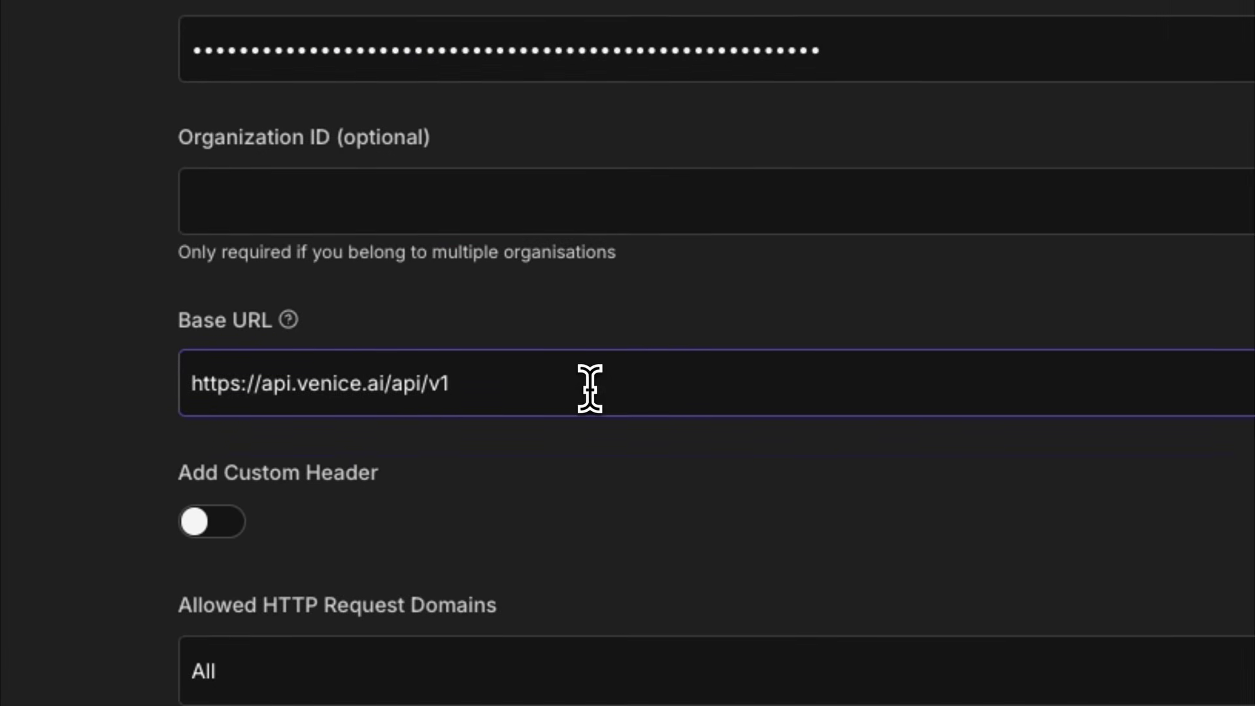
pyautogui.click(590, 388)
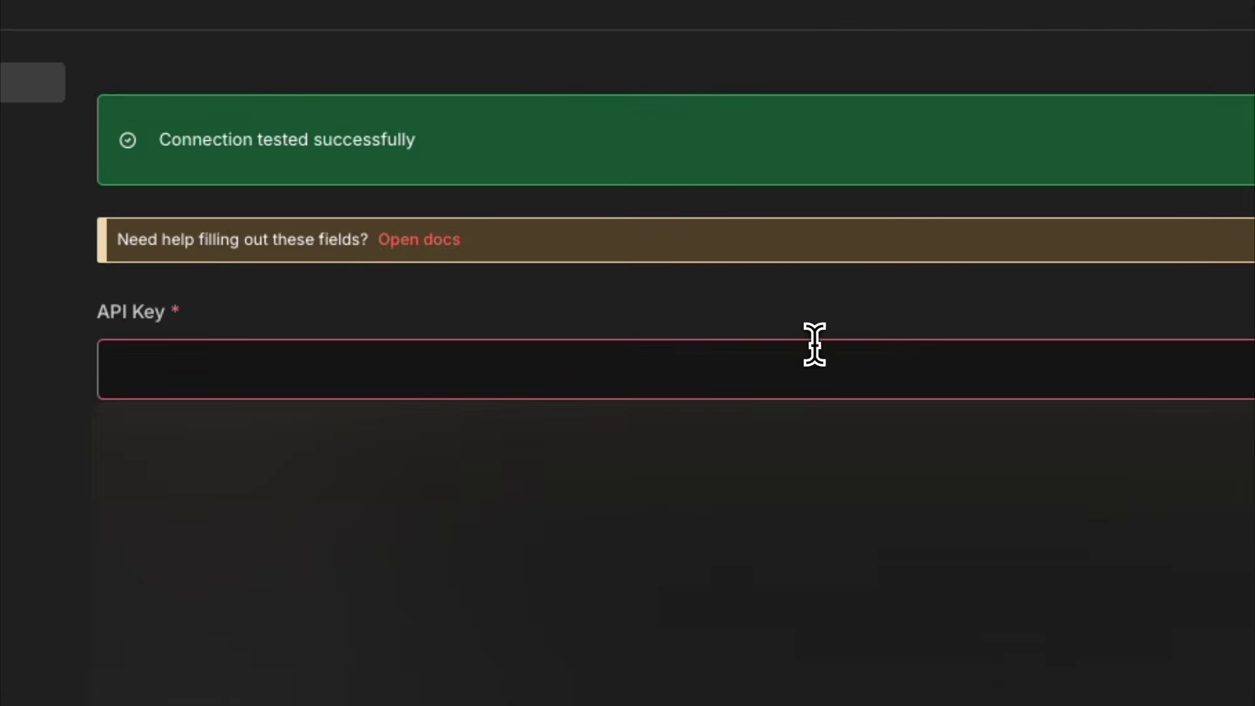
pyautogui.click(814, 350)
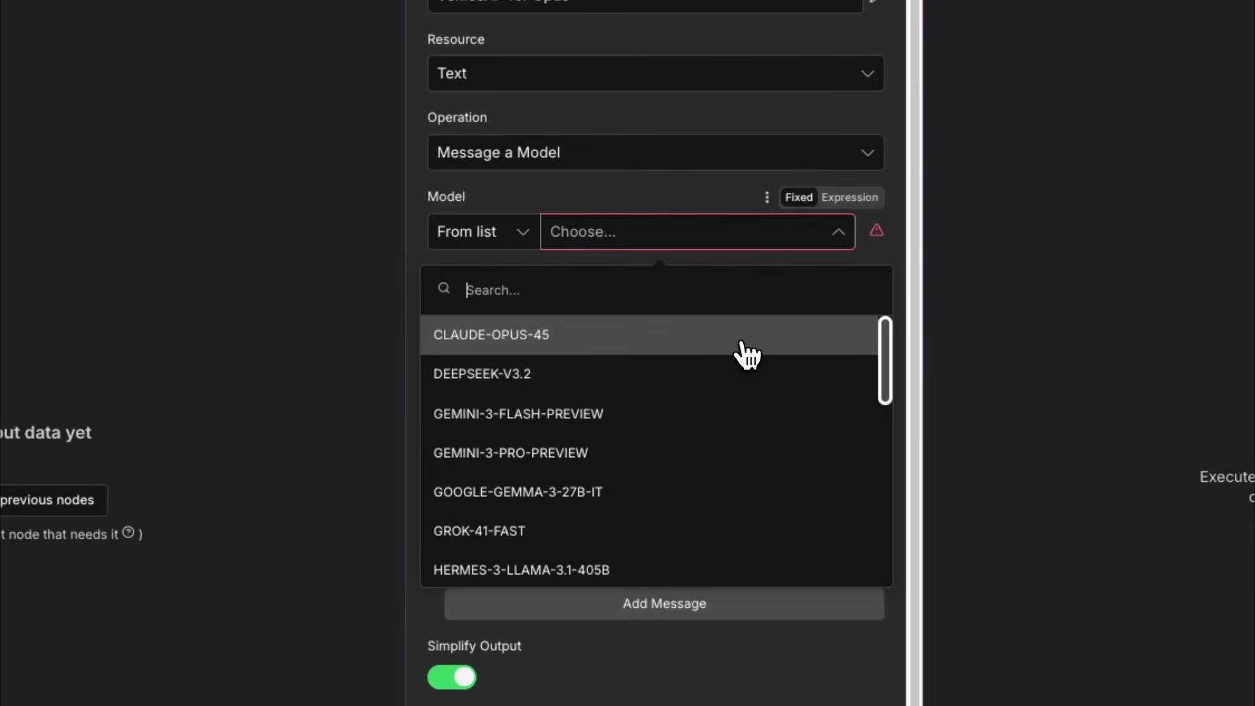
# Browse the list of models offered by the Message a model node
pyautogui.scroll(-1, 745, 359)
pyautogui.scroll(-2, 746, 360)
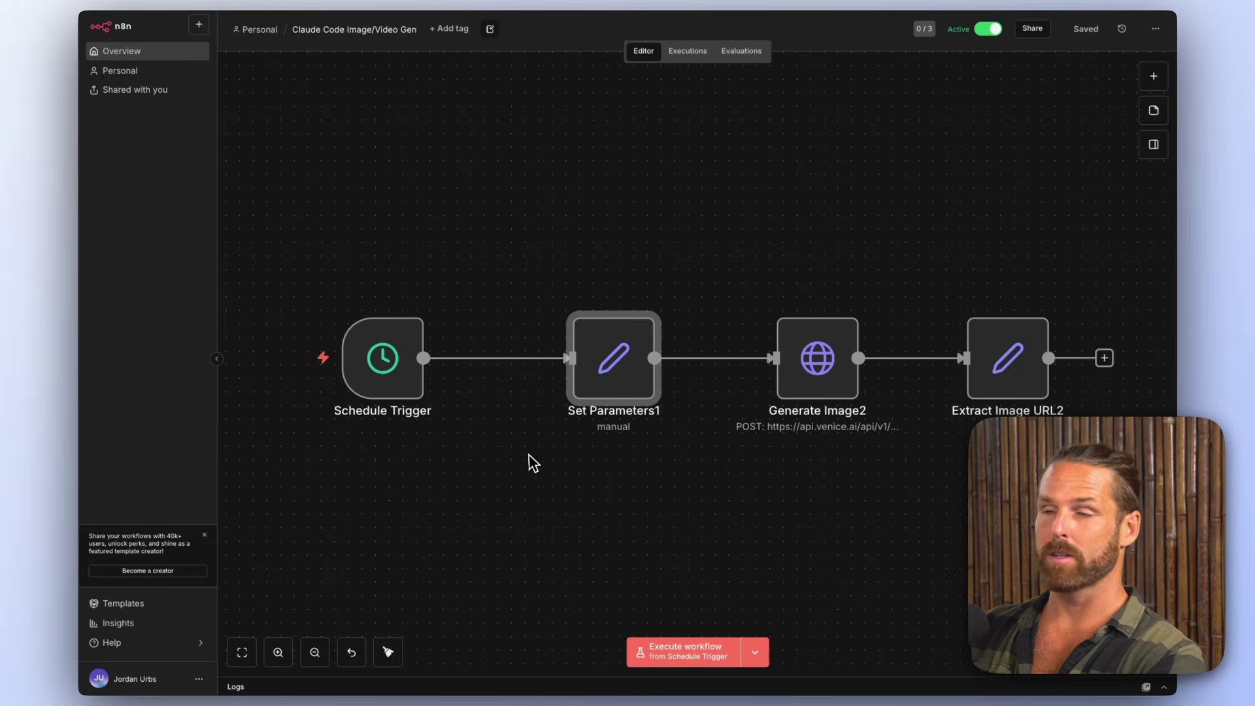
# In the Claude Code Image/Video Gen workflow, open the Set Parameters1 node and inspect its image parameters
pyautogui.click(410, 376)
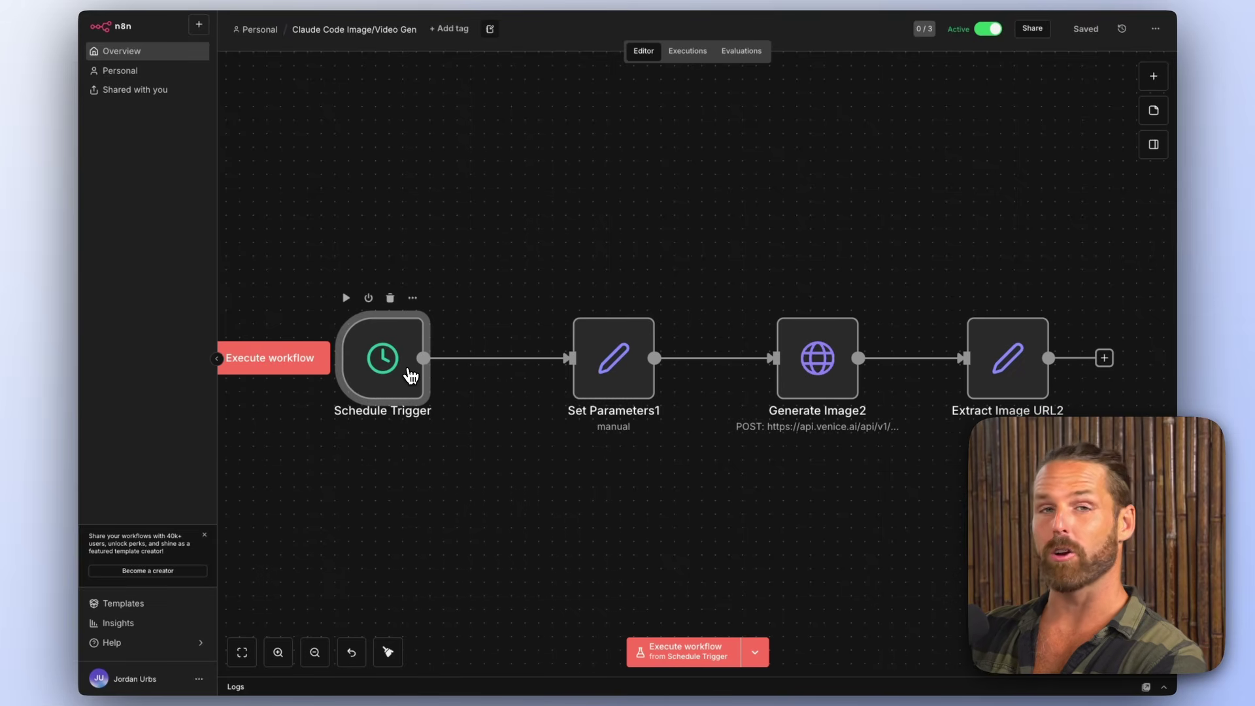
pyautogui.hscroll(3, 458, 360)
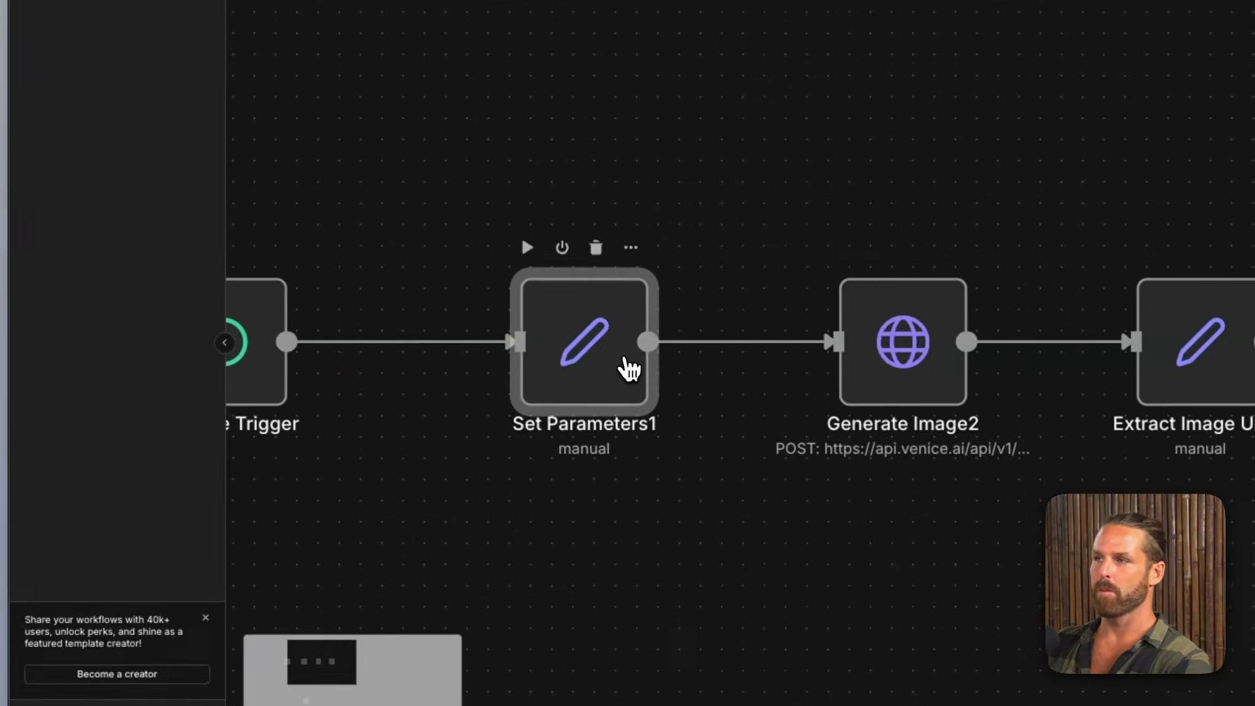
pyautogui.doubleClick(468, 366)
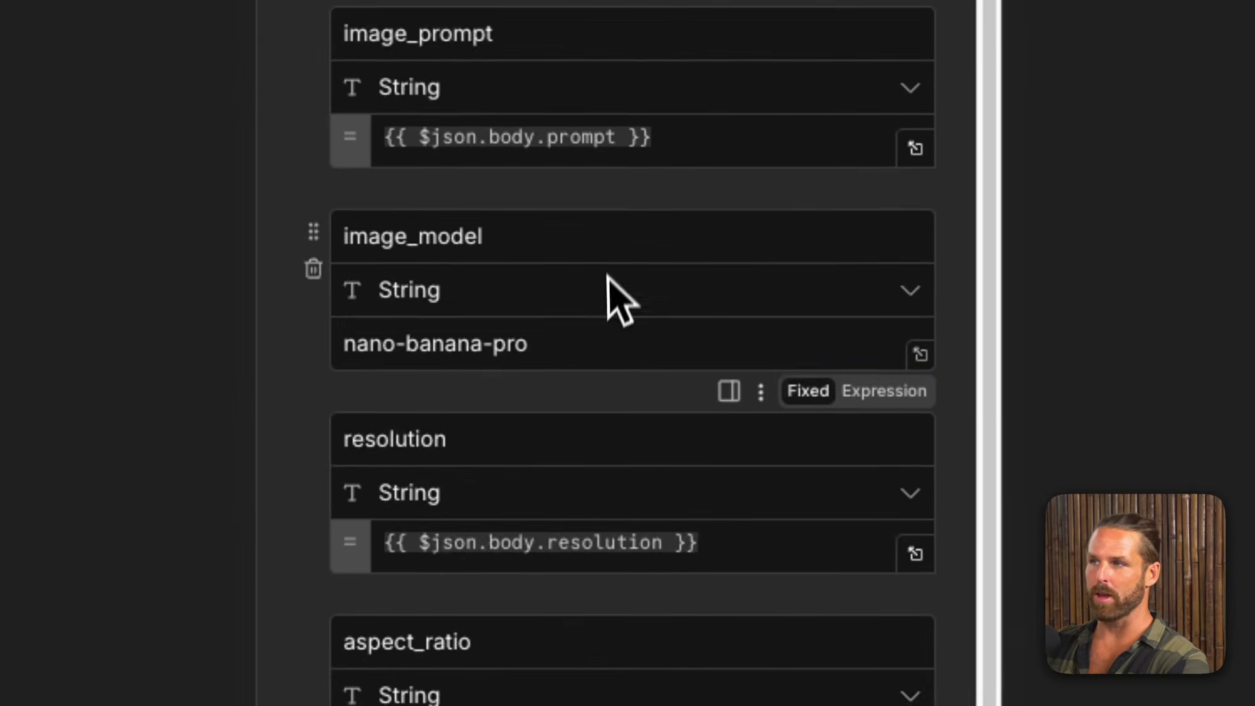
pyautogui.click(609, 418)
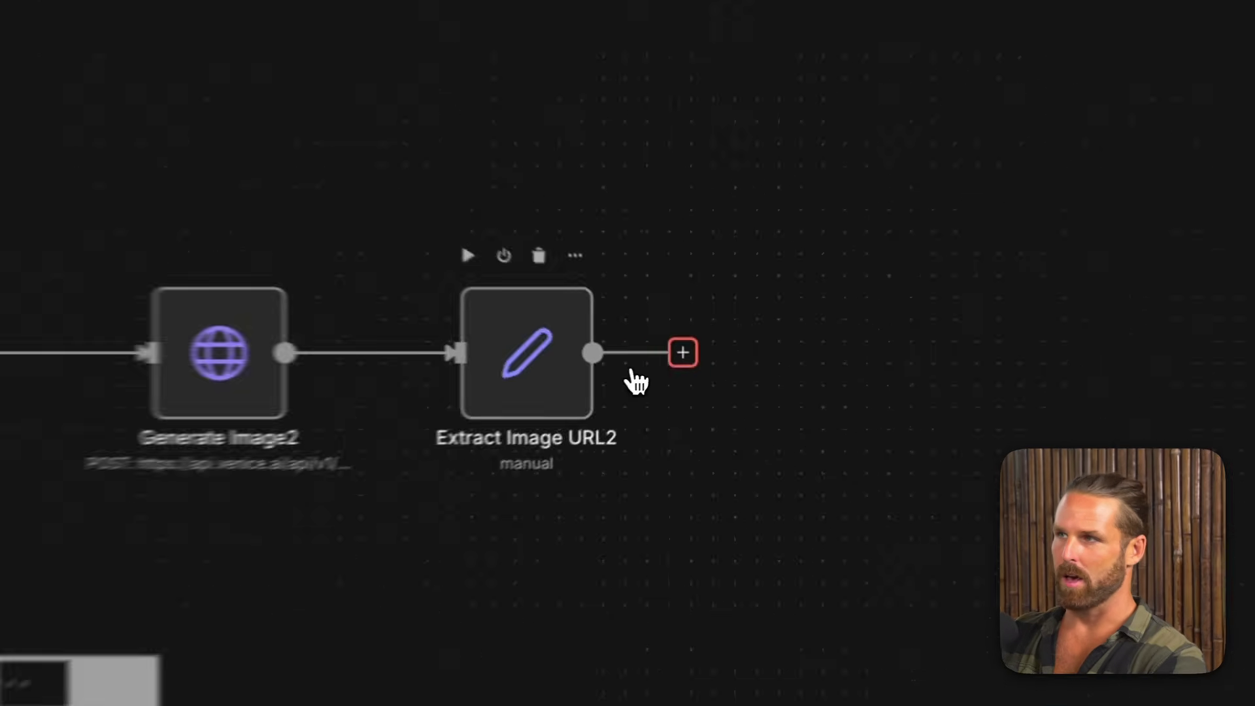
# Start adding a node after Extract Image URL2 by searching the available nodes for "insta"
pyautogui.click(922, 358)
pyautogui.write('insta')
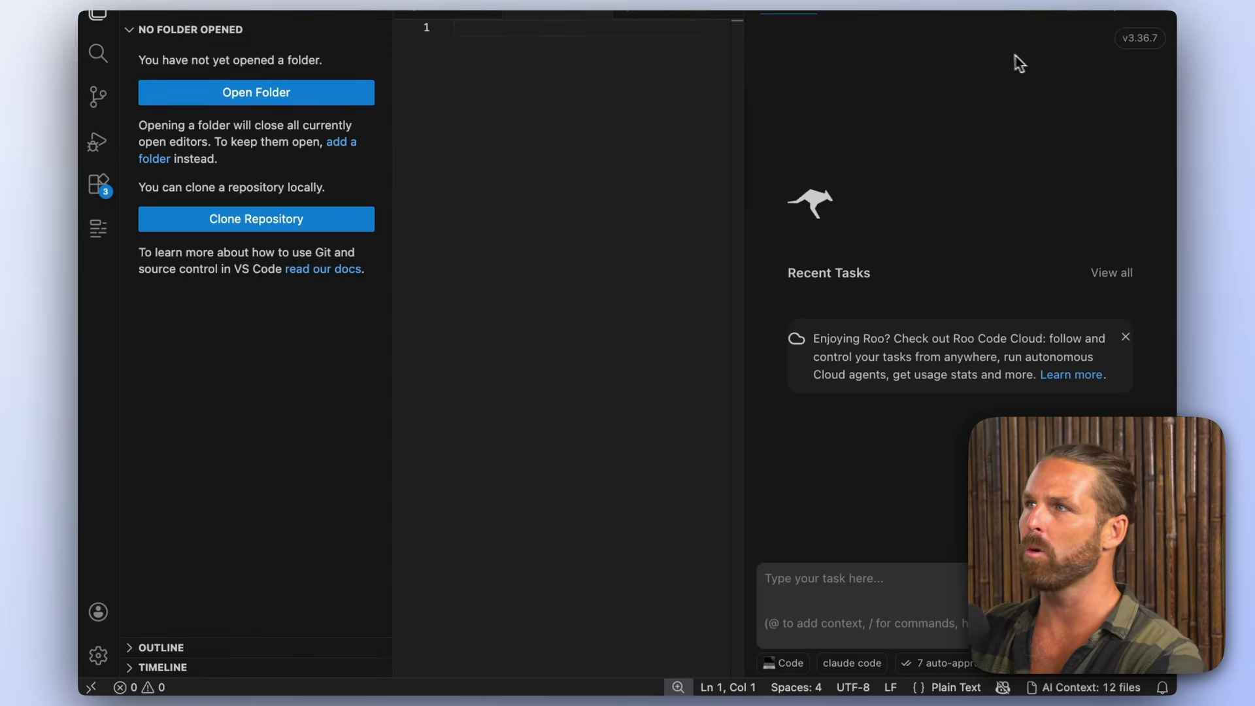
# Switch to VS Code and set Roo Code's provider configuration profile to "venice opus 4.5"
pyautogui.click(1012, 18)
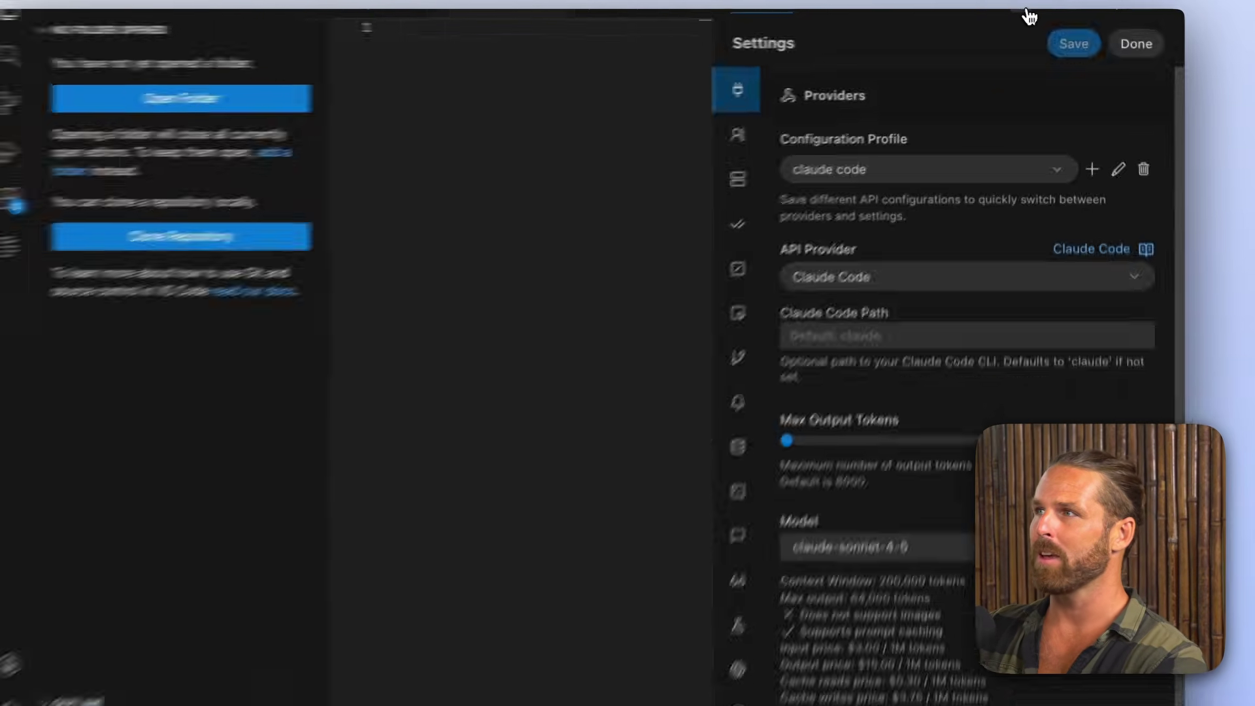
pyautogui.scroll(-1, 768, 269)
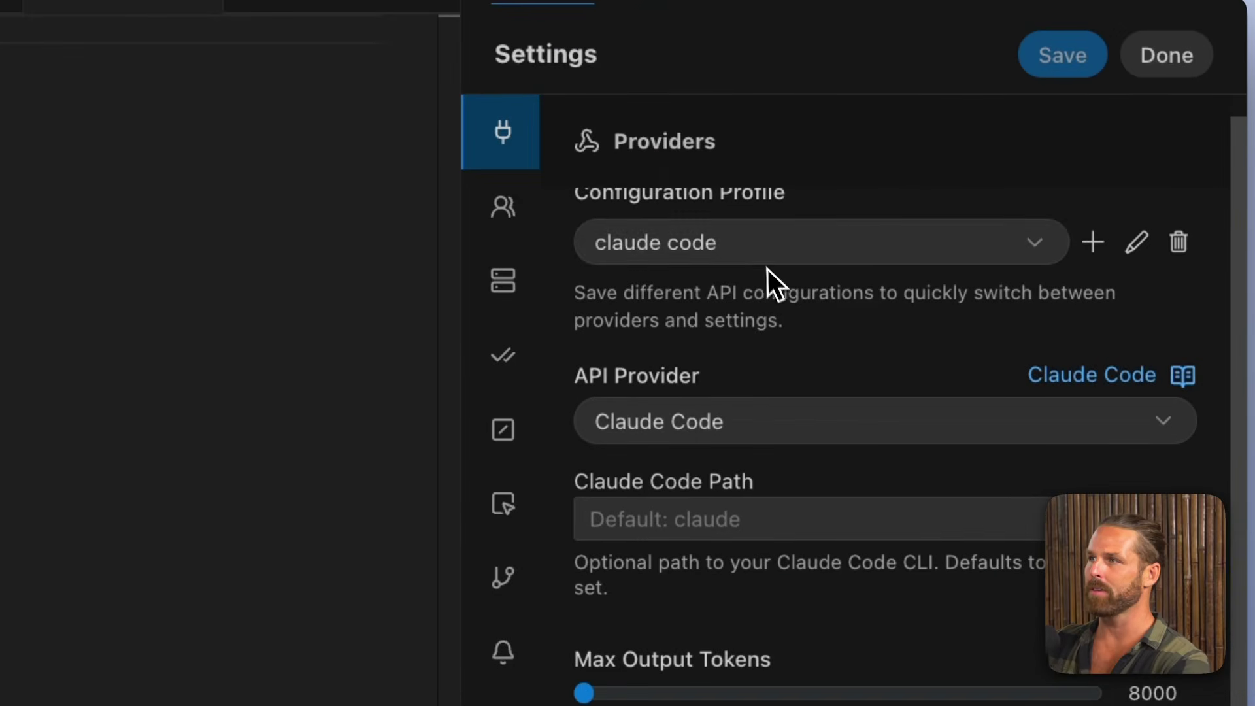
pyautogui.click(752, 244)
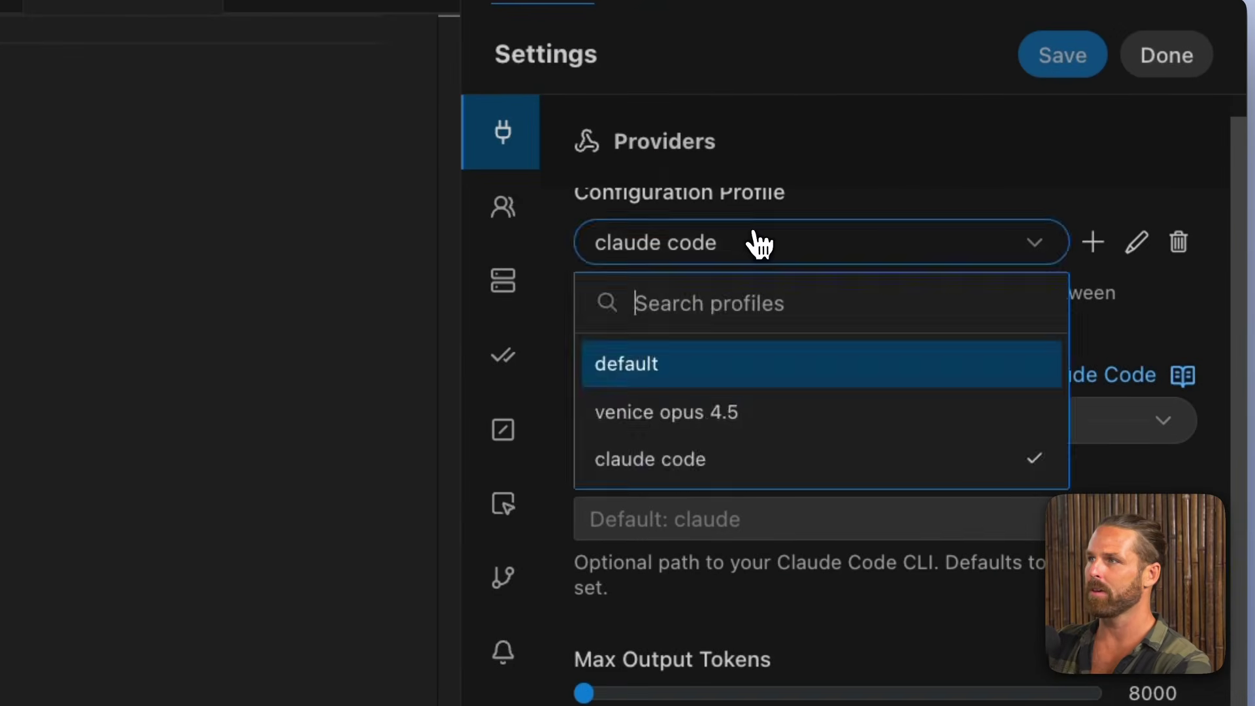
pyautogui.click(759, 409)
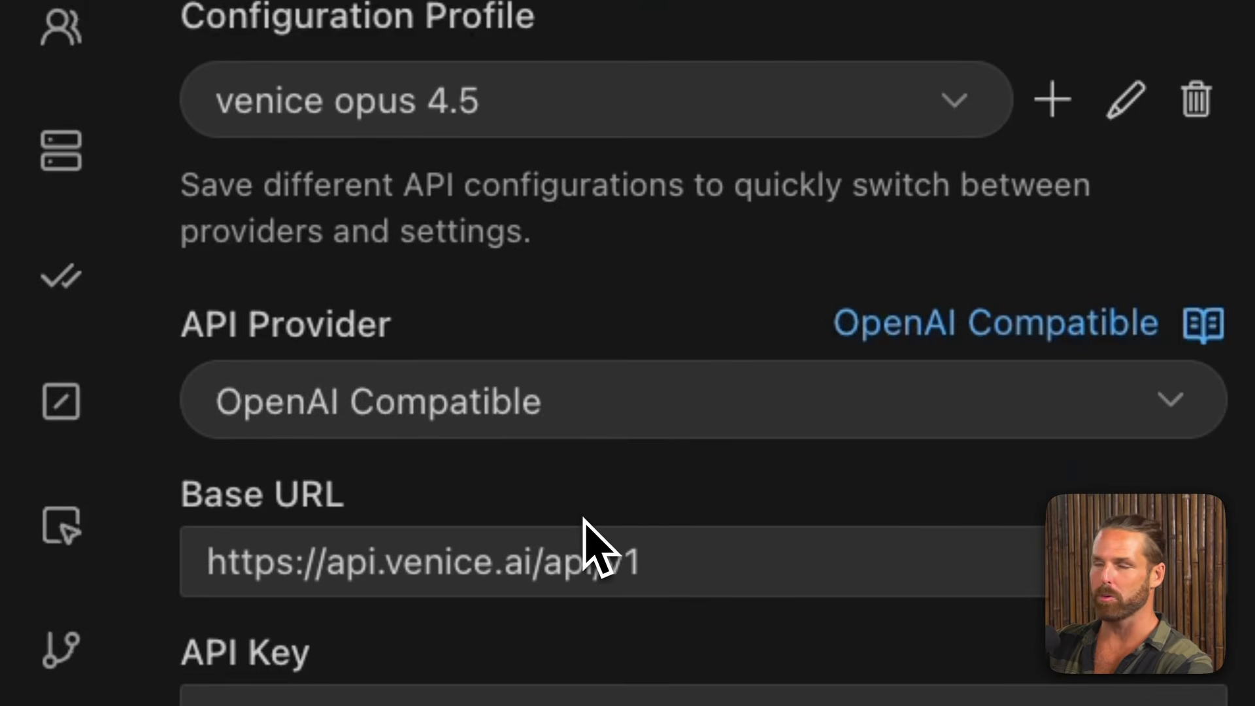
# Inspect the Base URL, API Key and Model fields of the "venice opus 4.5" profile
pyautogui.scroll(-1, 592, 519)
pyautogui.click(599, 517)
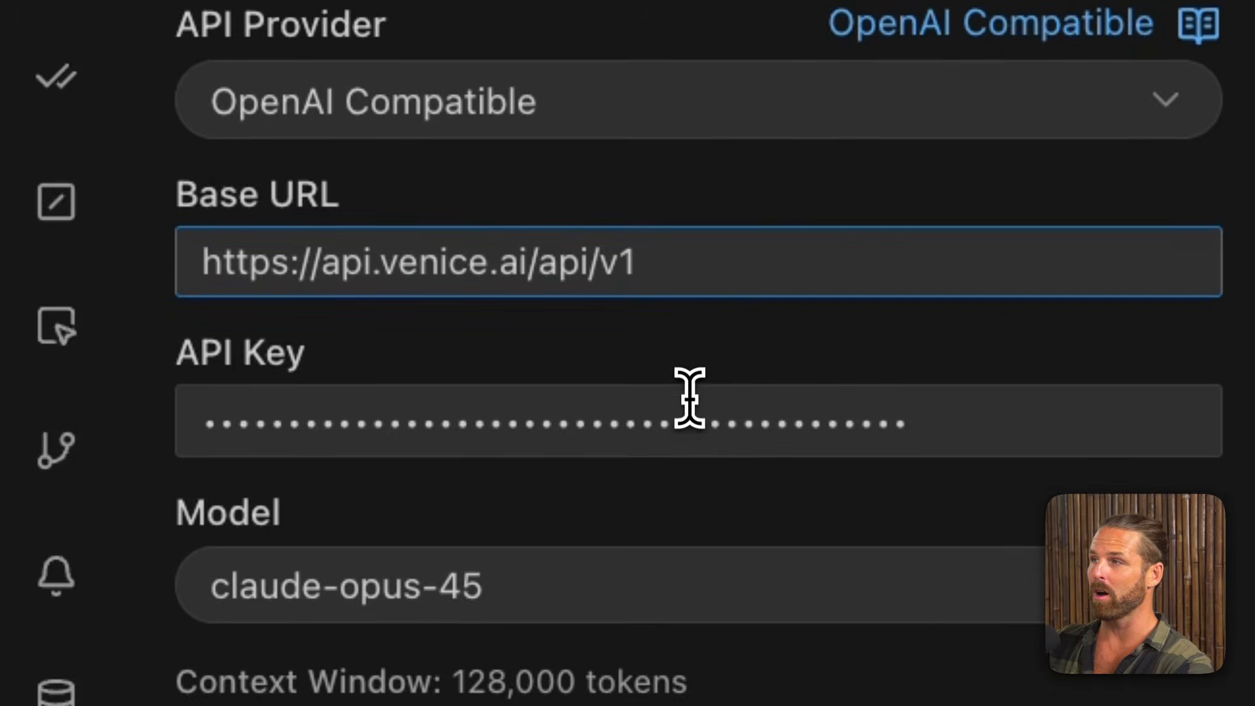
pyautogui.click(686, 472)
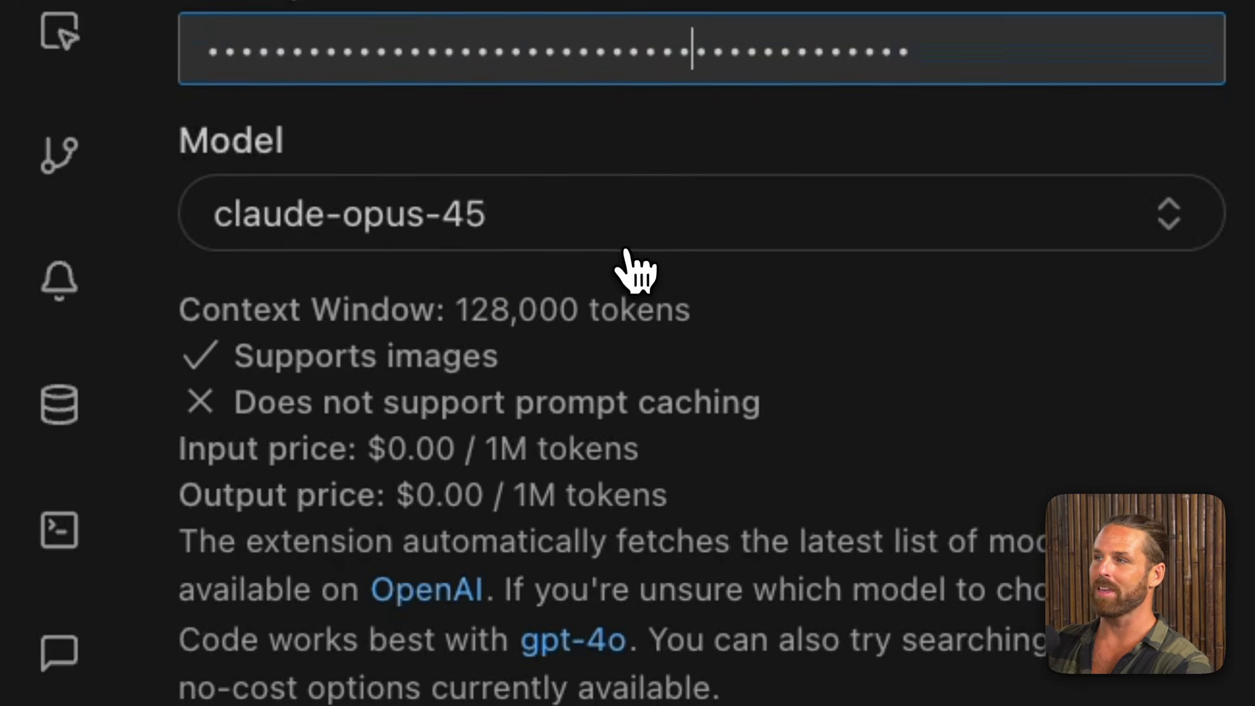
pyautogui.click(628, 404)
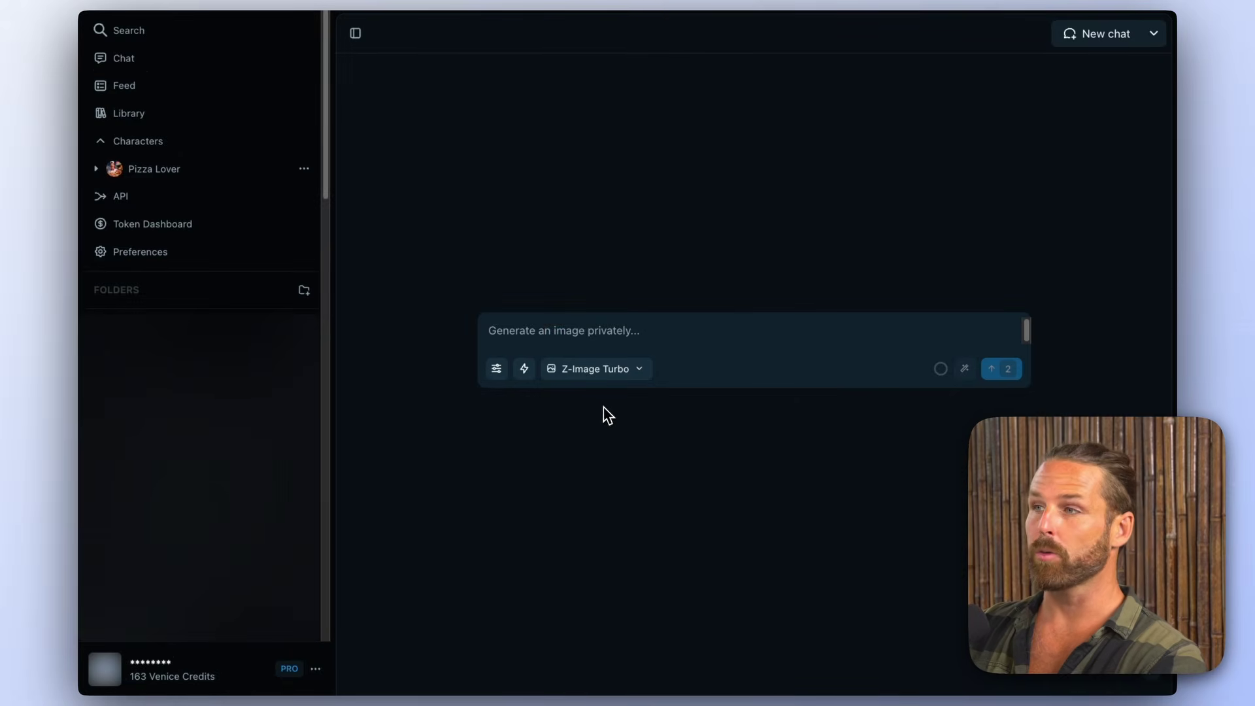
# Switch to the Venice chat and select Nano Banana Pro as the image model
pyautogui.click(601, 370)
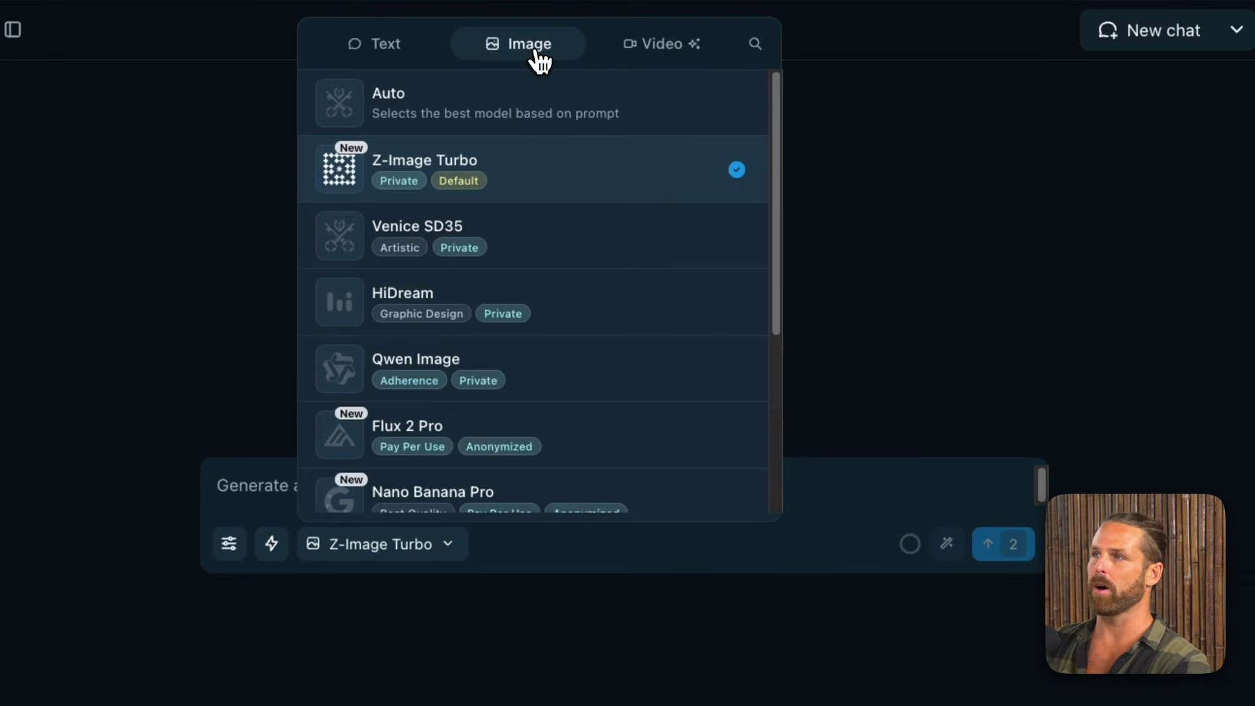
pyautogui.scroll(-5, 514, 242)
pyautogui.moveTo(484, 226)
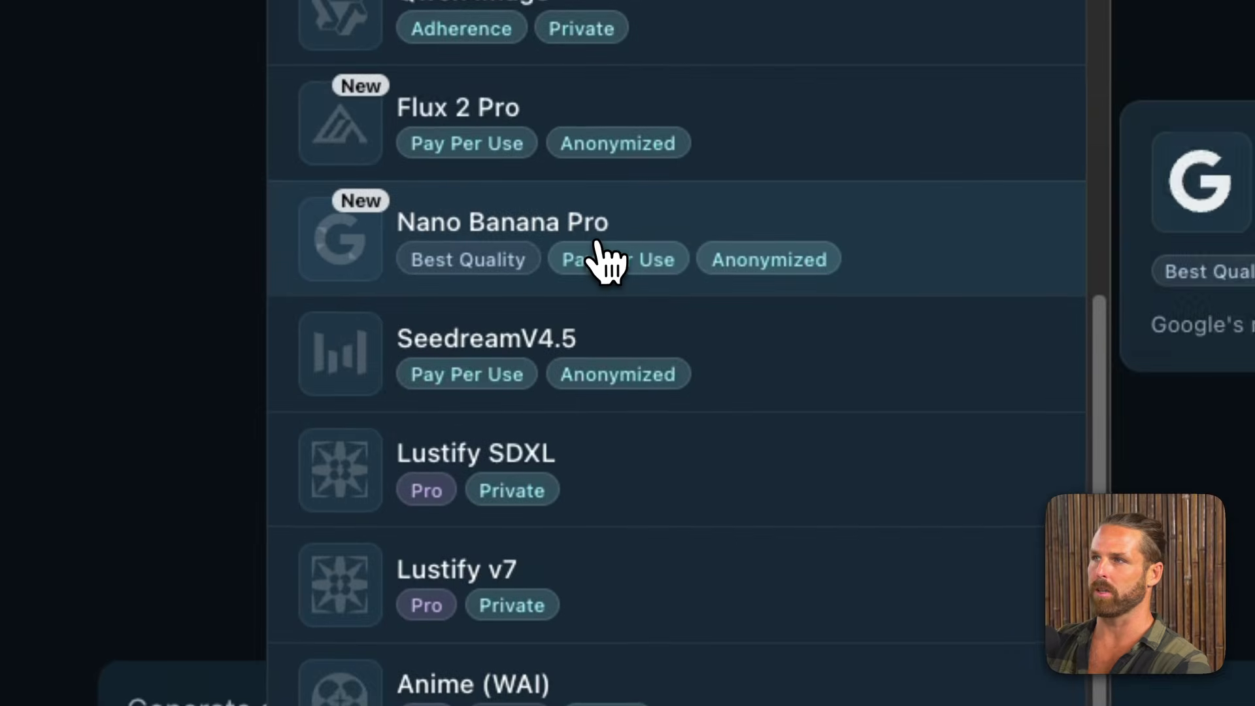
pyautogui.click(604, 262)
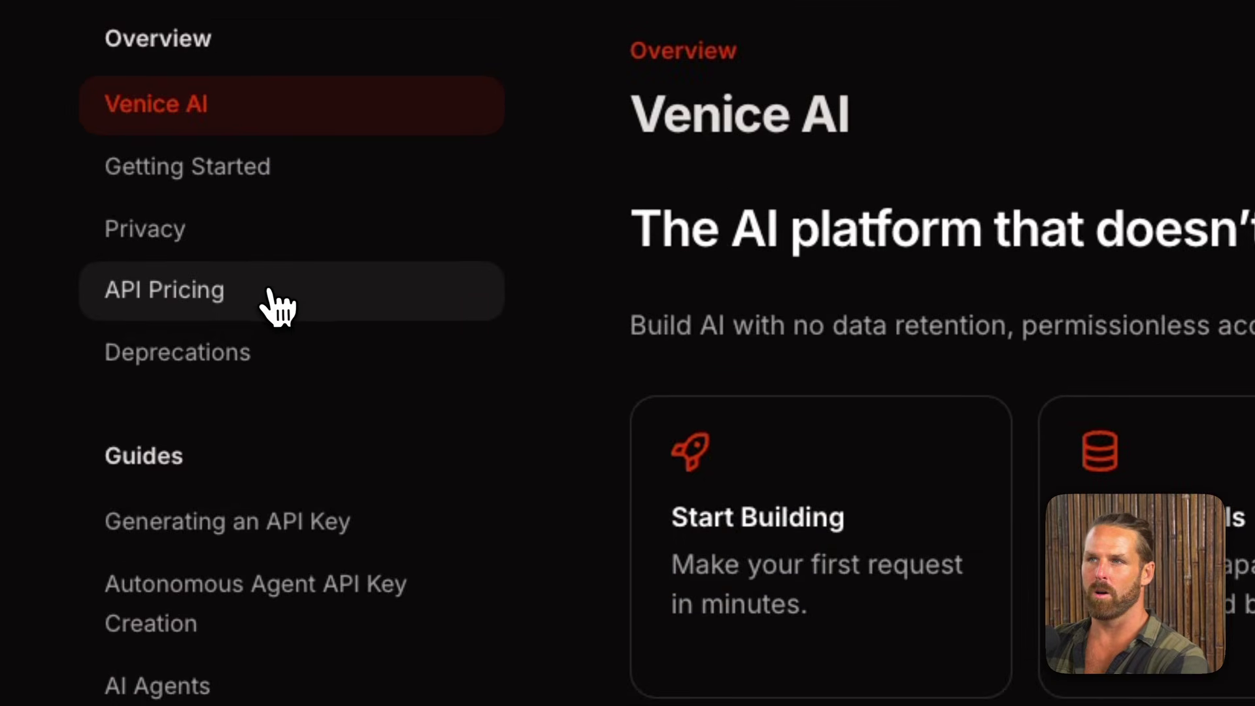
# Open the API Pricing page in the Venice documentation and examine the chat, embedding and image model prices
pyautogui.click(213, 223)
pyautogui.scroll(-2, 1055, 243)
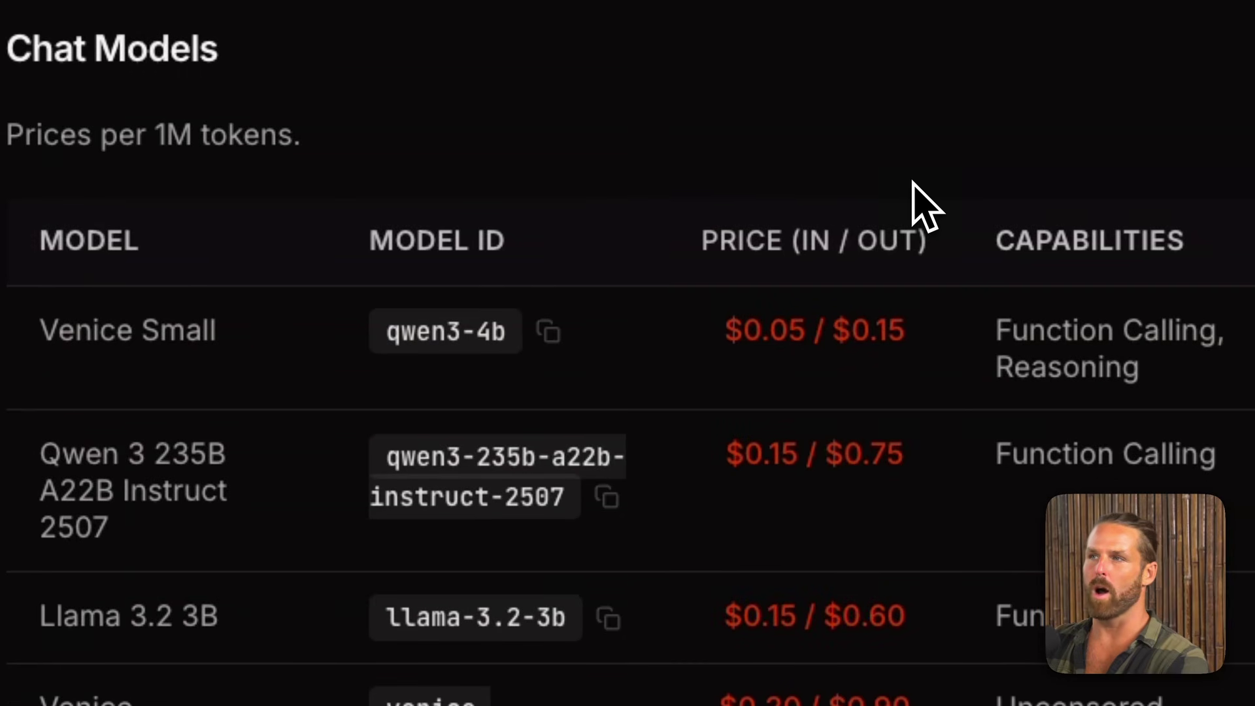
pyautogui.scroll(-2, 1105, 382)
pyautogui.scroll(-10, 951, 333)
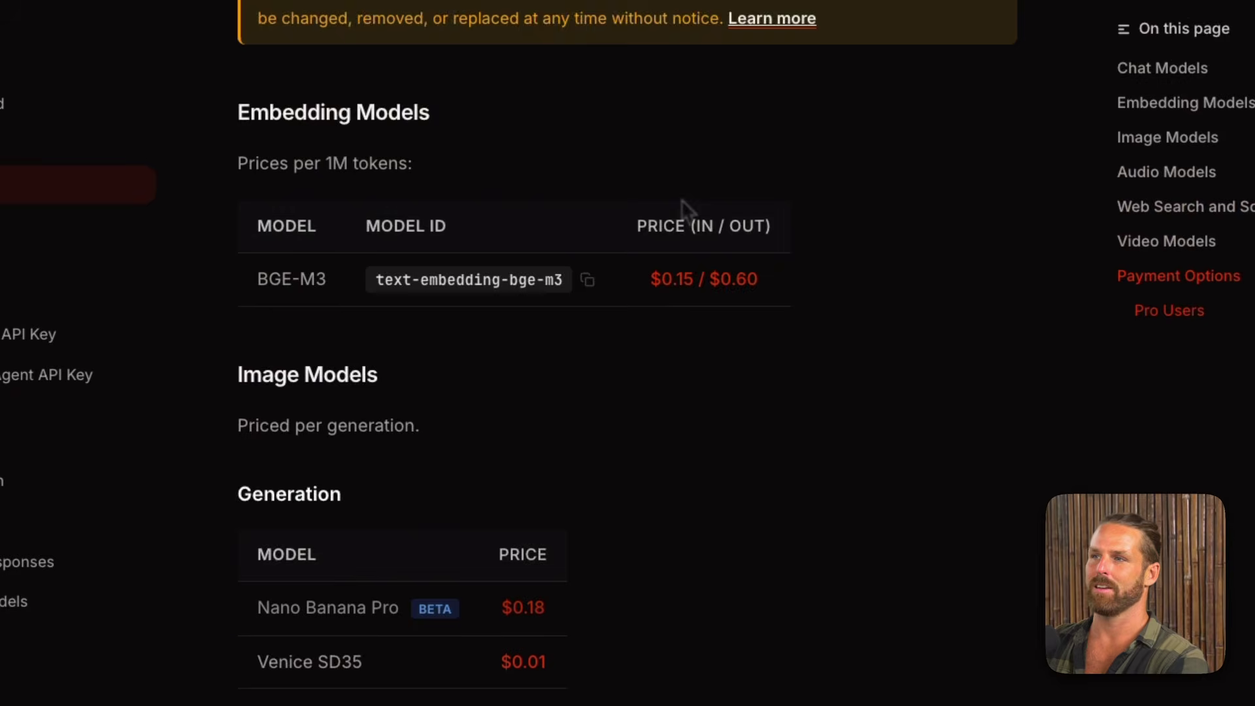
pyautogui.scroll(-6, 682, 208)
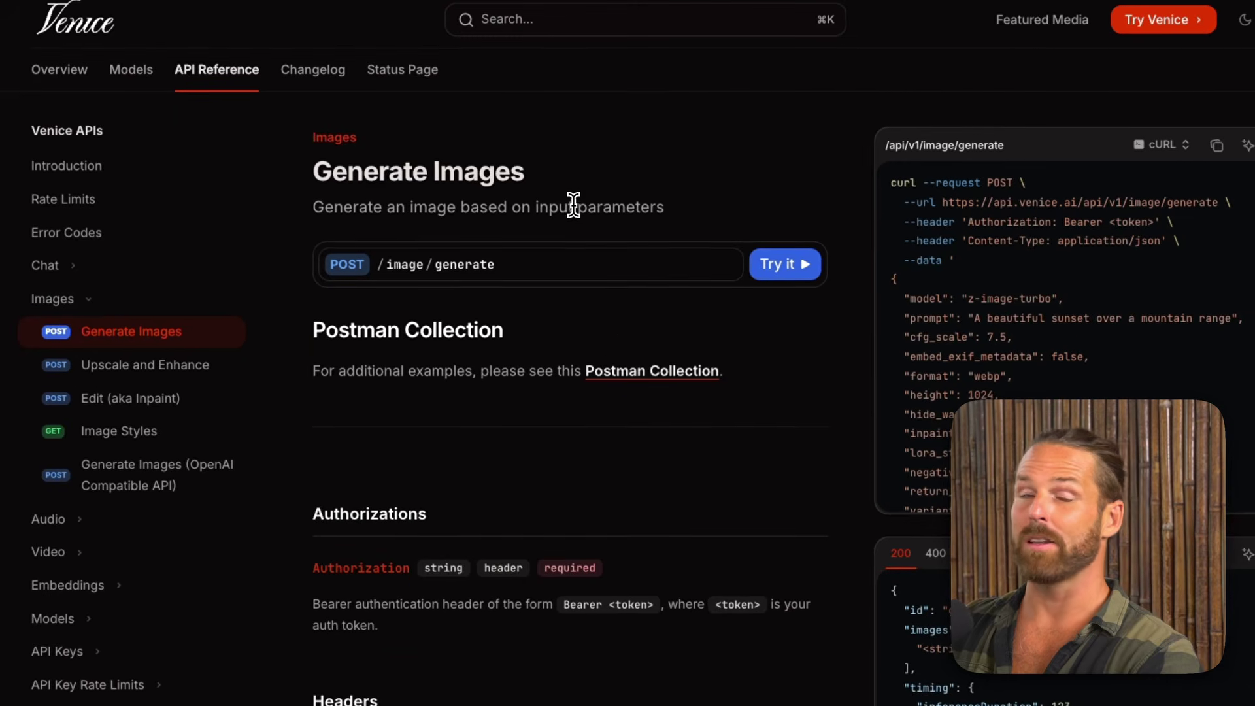
# Examine the request parameters on the Generate Images page of the Venice API reference
pyautogui.scroll(-15, 575, 435)
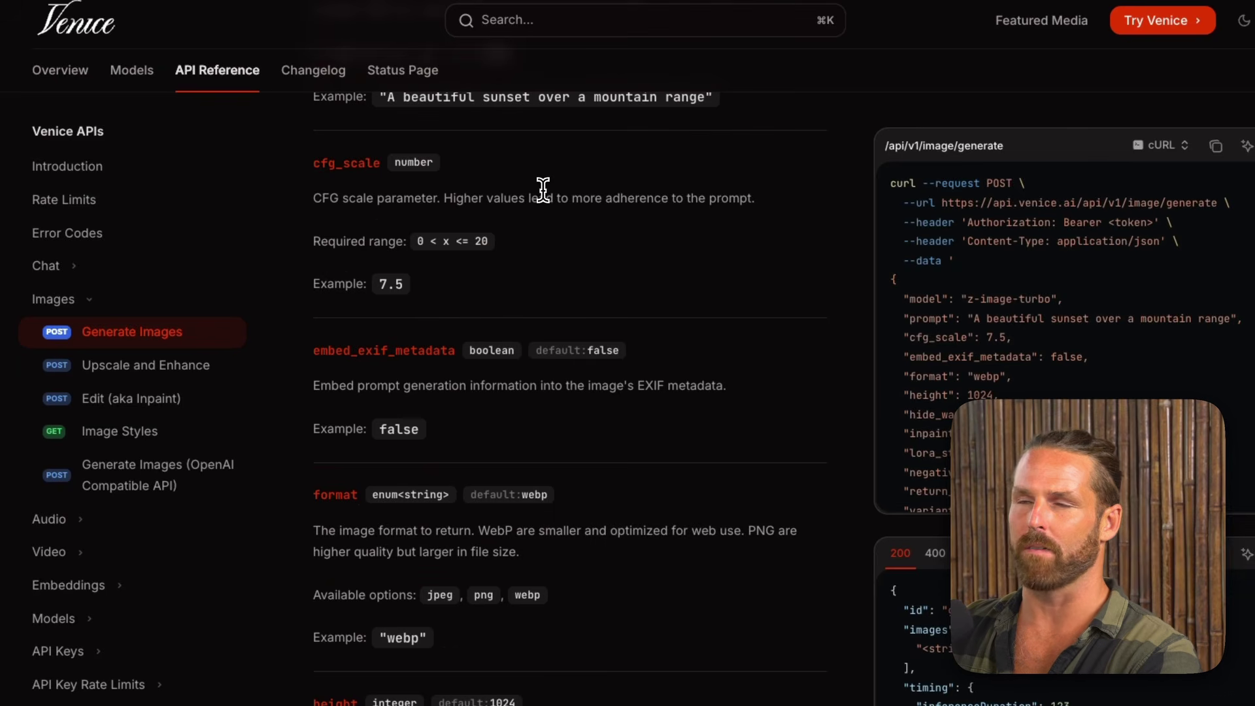
# Switch to the Venice chat and select Veo 3.1 Fast as the image-to-video model
pyautogui.click(283, 614)
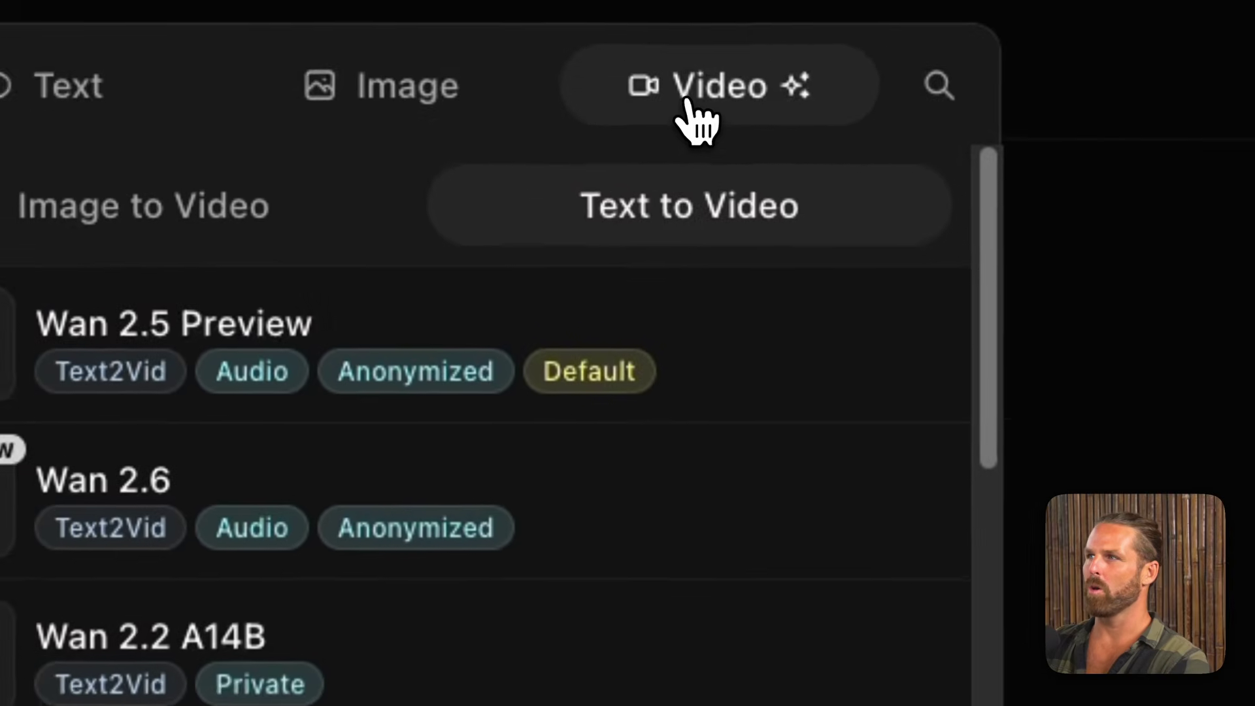
pyautogui.click(223, 219)
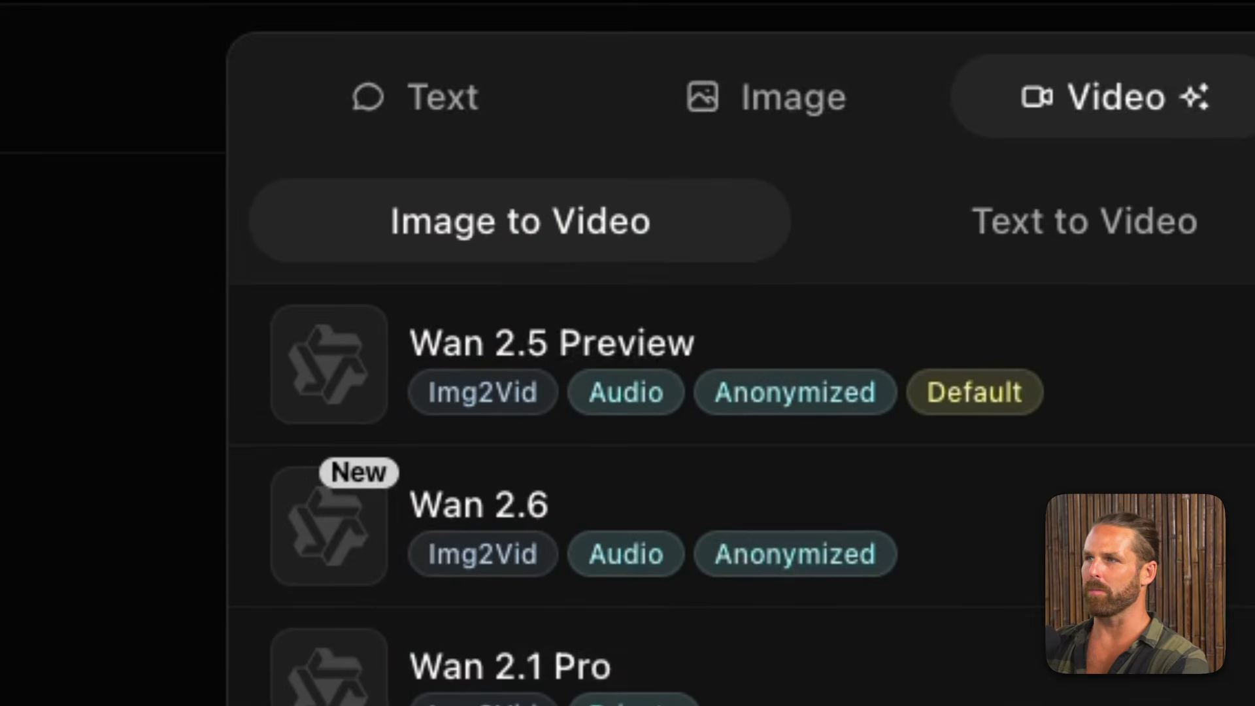
pyautogui.scroll(-10, 719, 589)
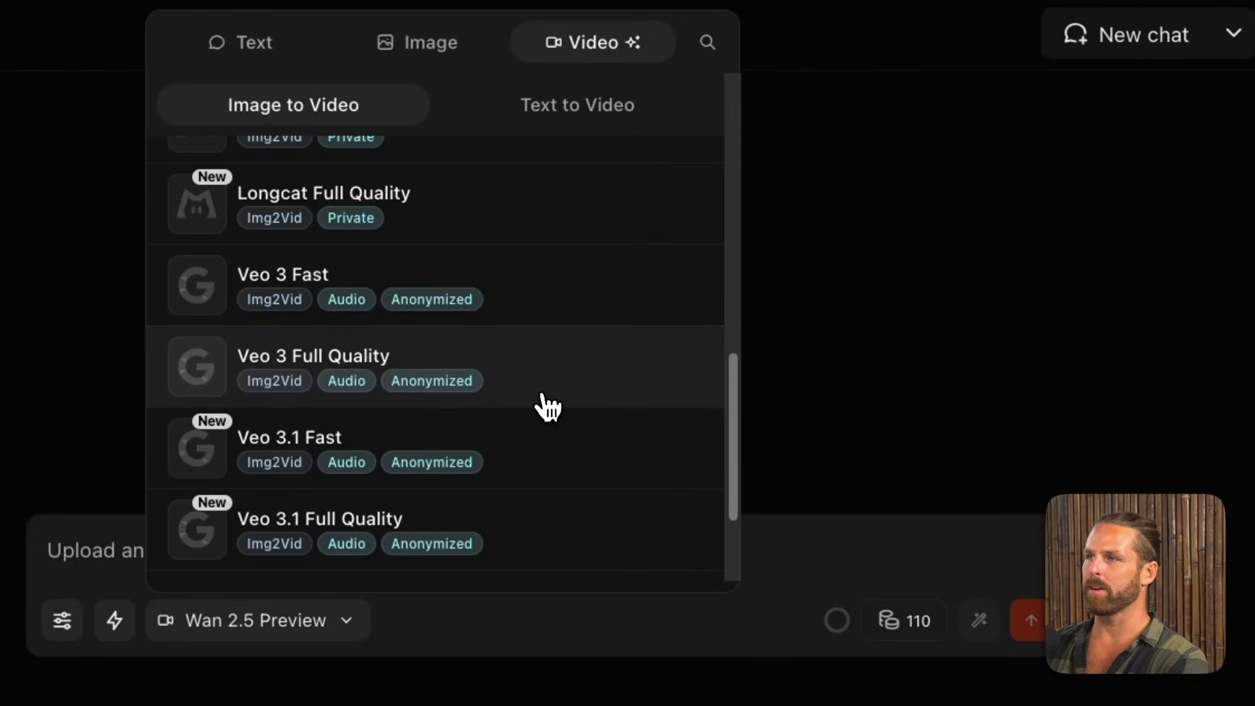
pyautogui.click(557, 450)
# Set up a video from the DIEM coin image with a prompt starting "DIEM token slowly descending through parting clouds. Golden light rays radiating outward."
pyautogui.click(115, 619)
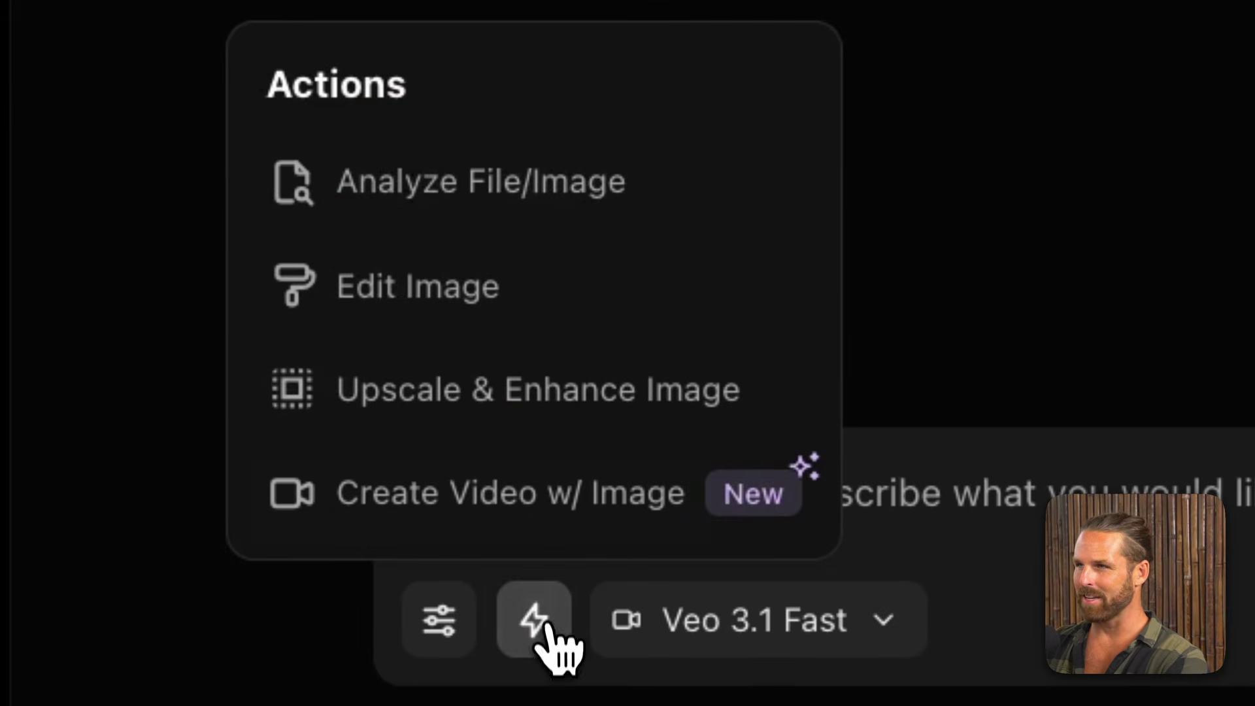
pyautogui.click(549, 487)
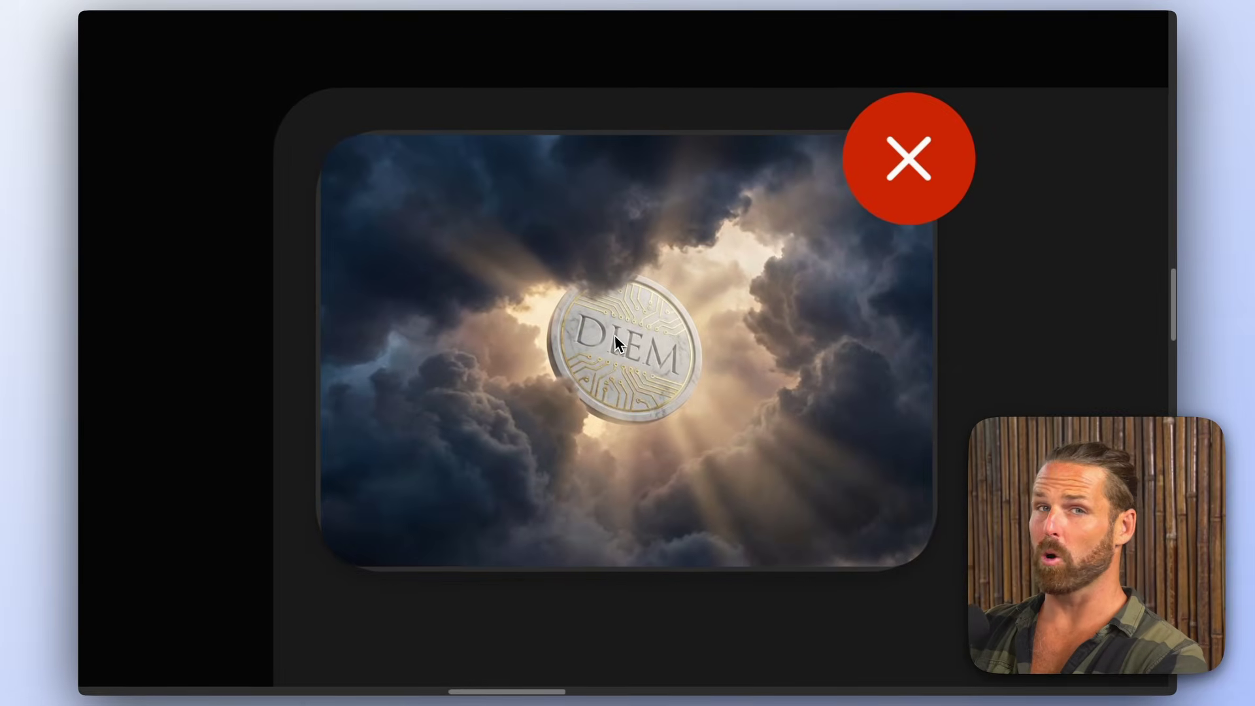
pyautogui.write('DIEM token slowly descending through parting clouds. Golden light rays radiating outward. Clouds swirling gently around the descending medallion. Divine, reverent, epic atmosphere. Salvation arriving from above. Token slowly descending through shaft of light into a Renaissance palazzo. Dust motes and golden particles floating gently upward. Architecture revealed as camera adjusts. Dramatic, reverent, transformative as the arrival of the token transforms the whole palazzo into a golden circuit infused Renaissance utopia')
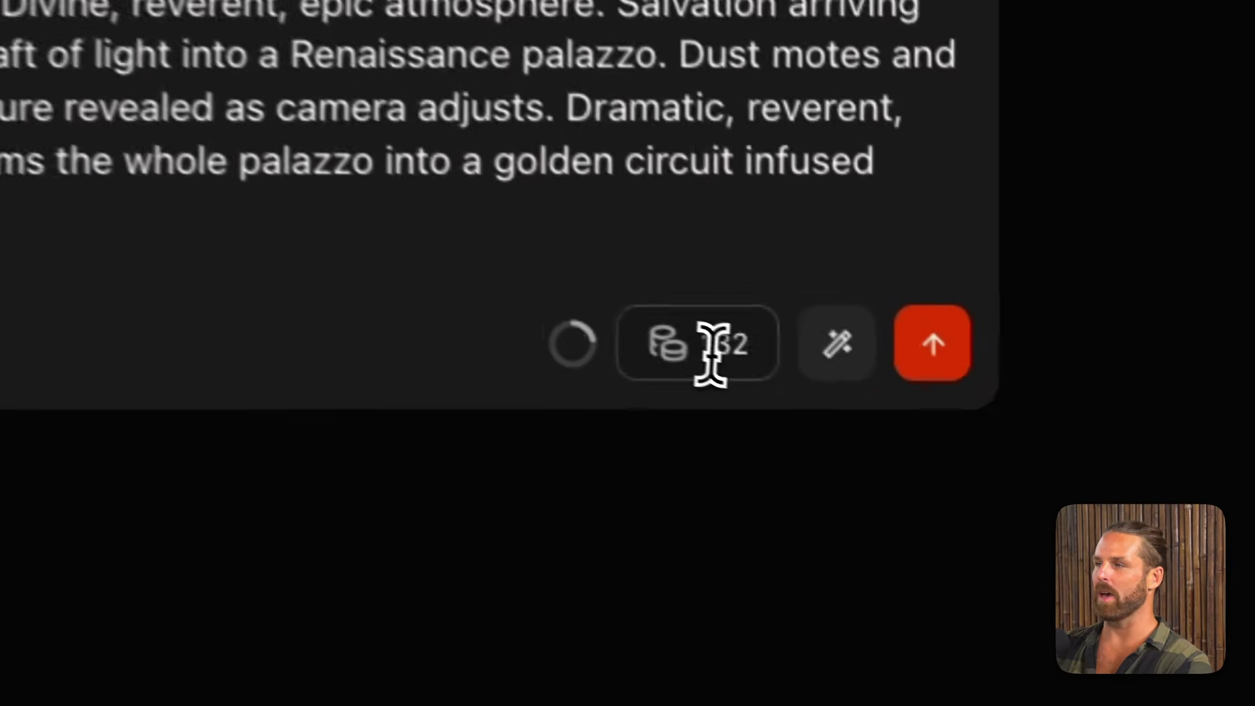
pyautogui.moveTo(1021, 510)
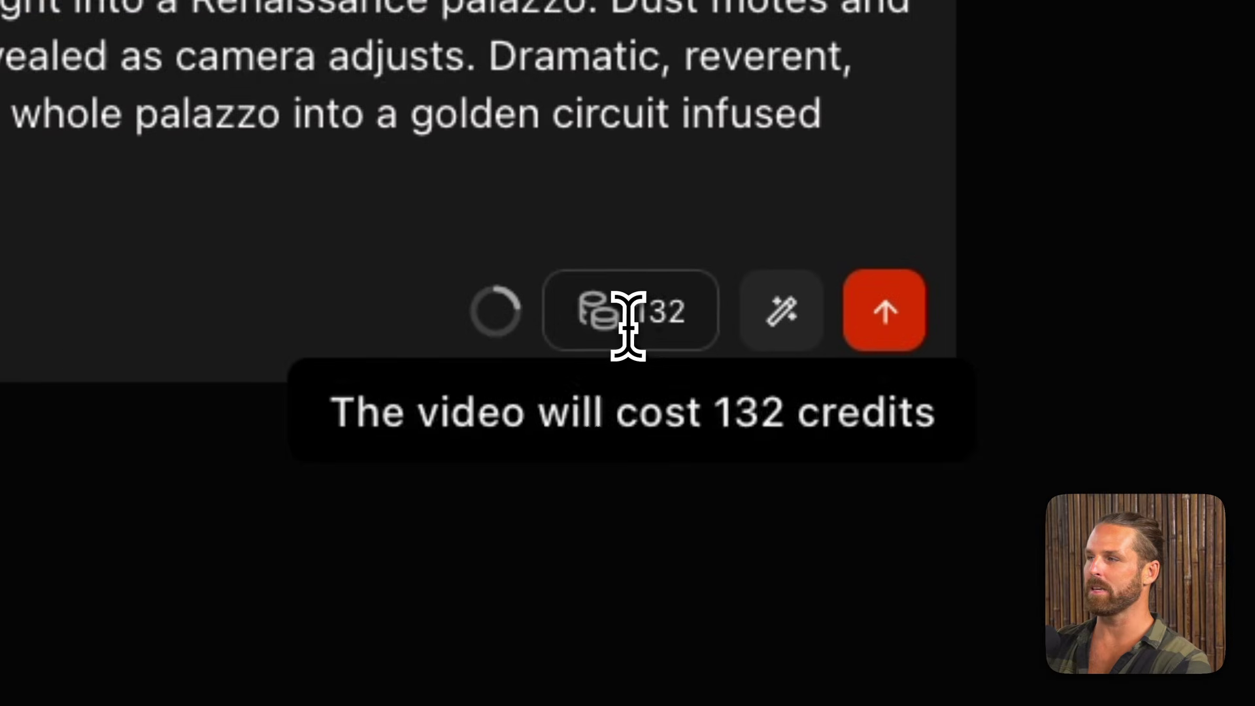